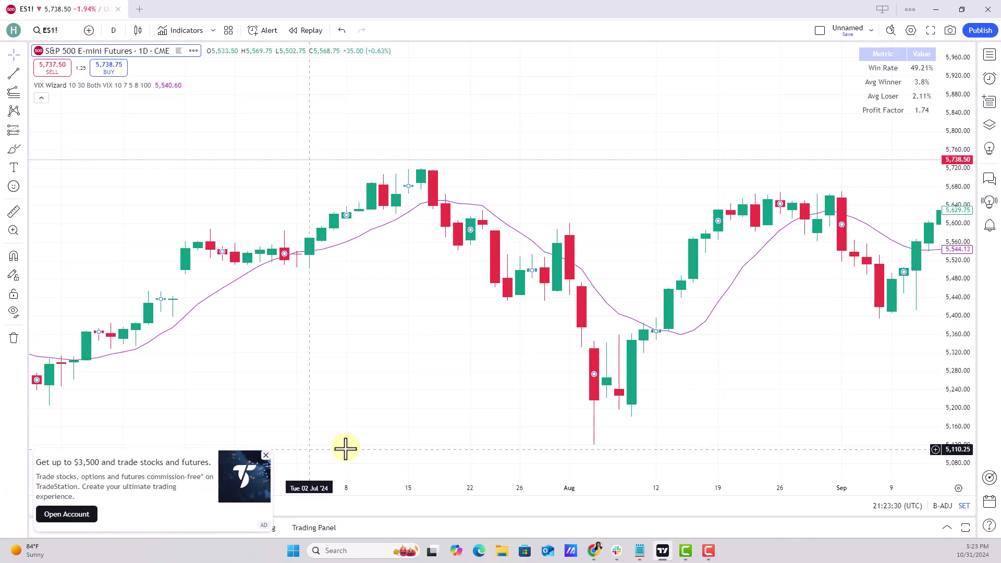
- Close the TradeStation ad in the bottom-left corner of the ES1! daily chart
left_click(265, 455)
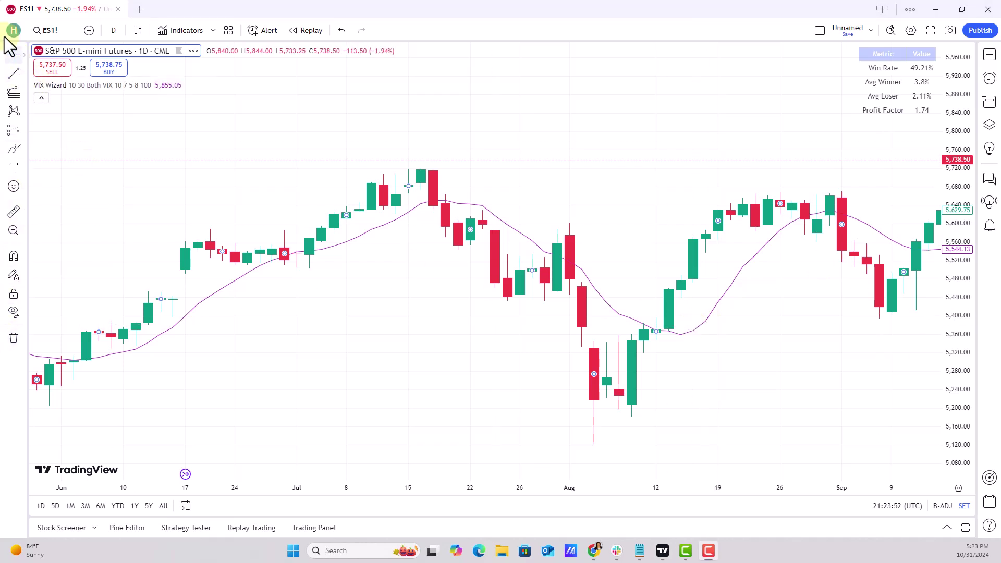
- Draw a Trend-Based Fib Extension anchored at the 5,117 August low, early-September high and 5,391.75 pullback
left_click(24, 93)
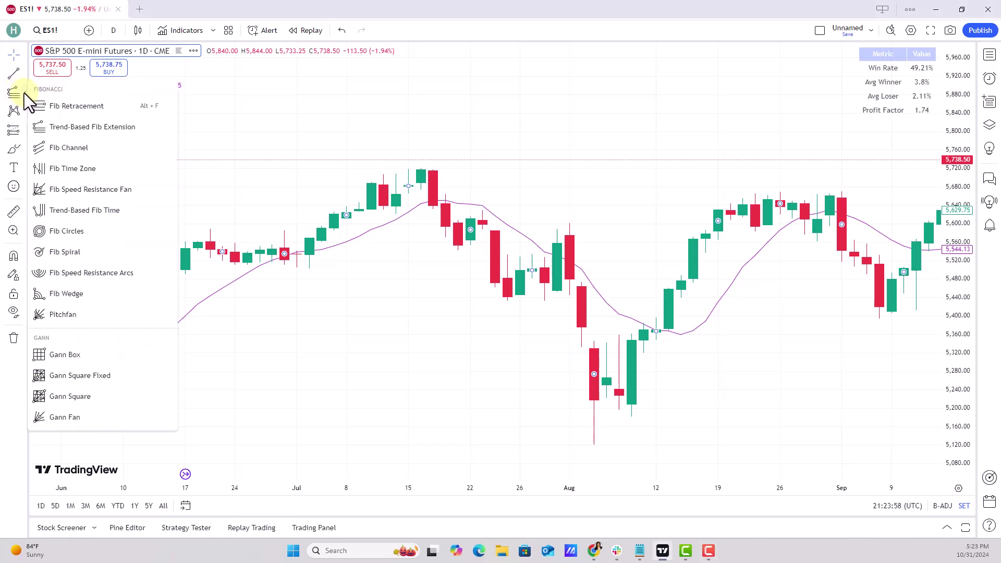
left_click(74, 133)
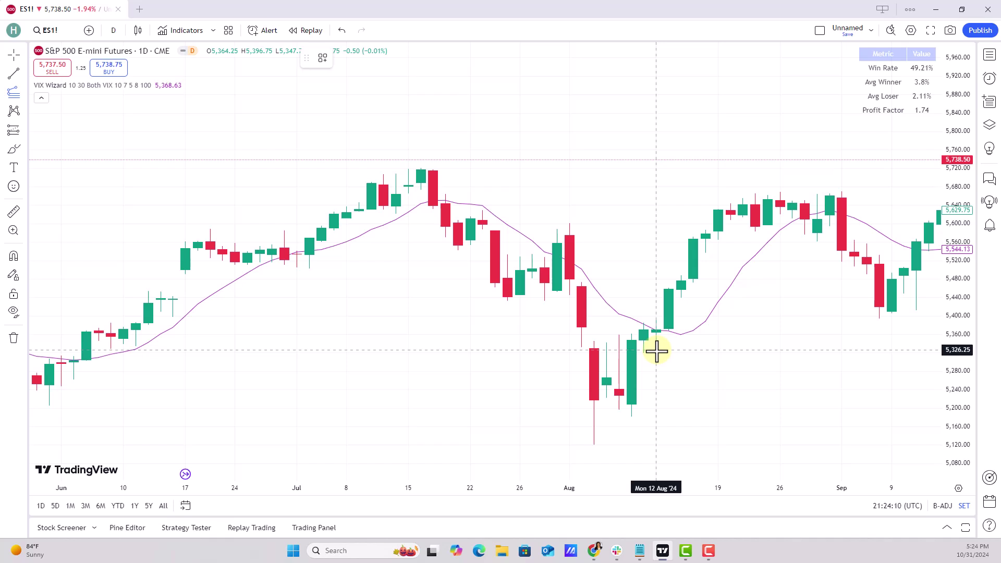
left_click(594, 446)
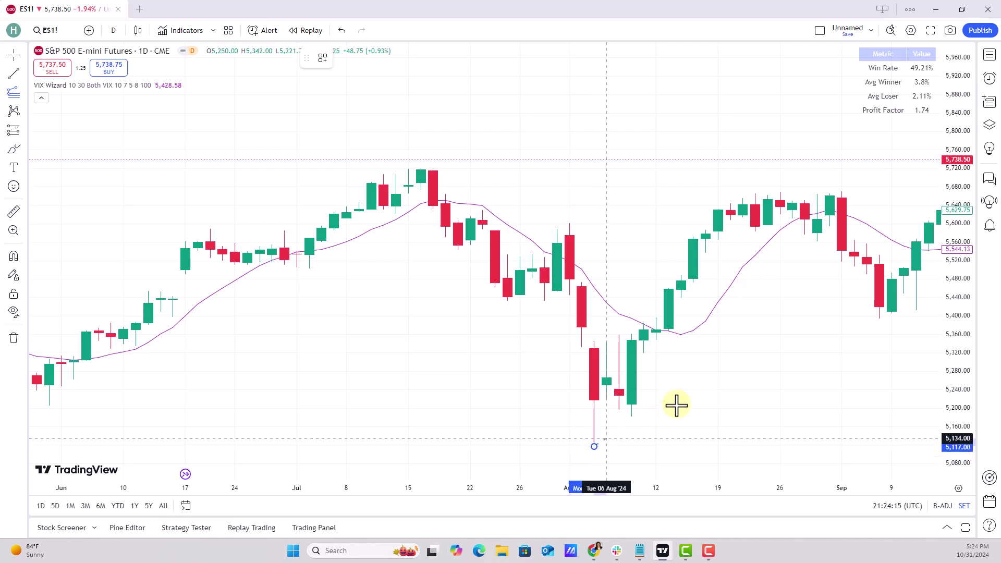
left_click(842, 194)
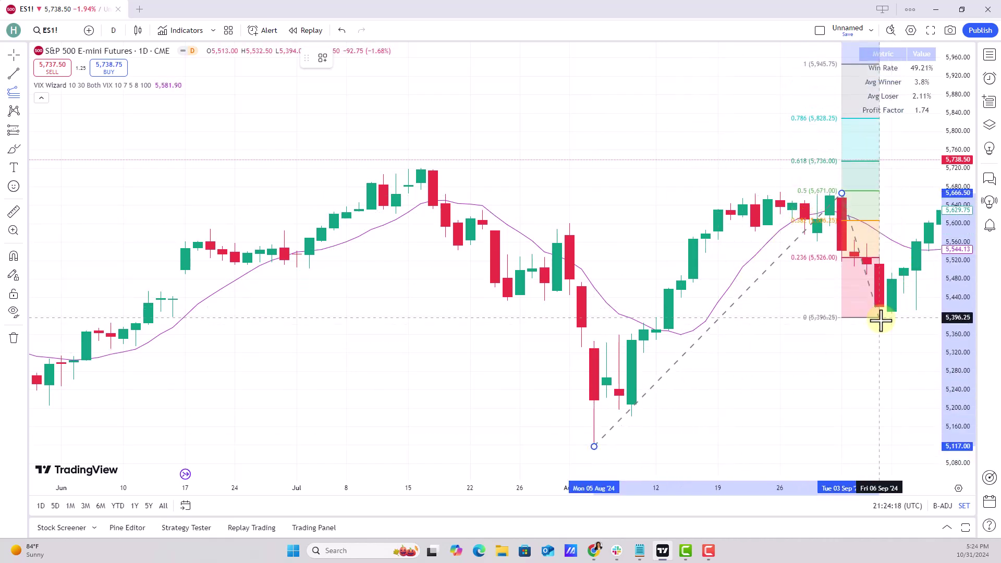
left_click(879, 320)
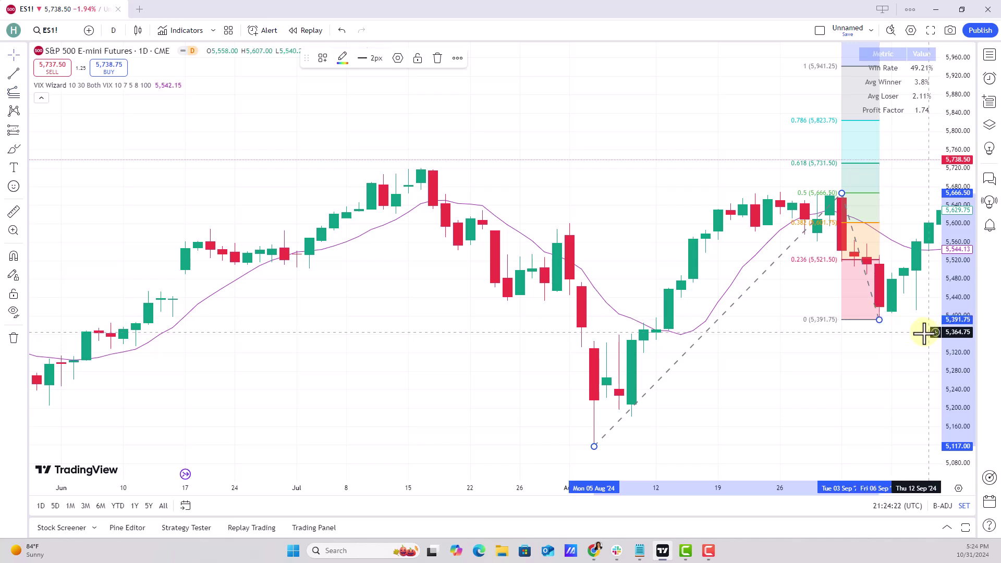
left_click(594, 318)
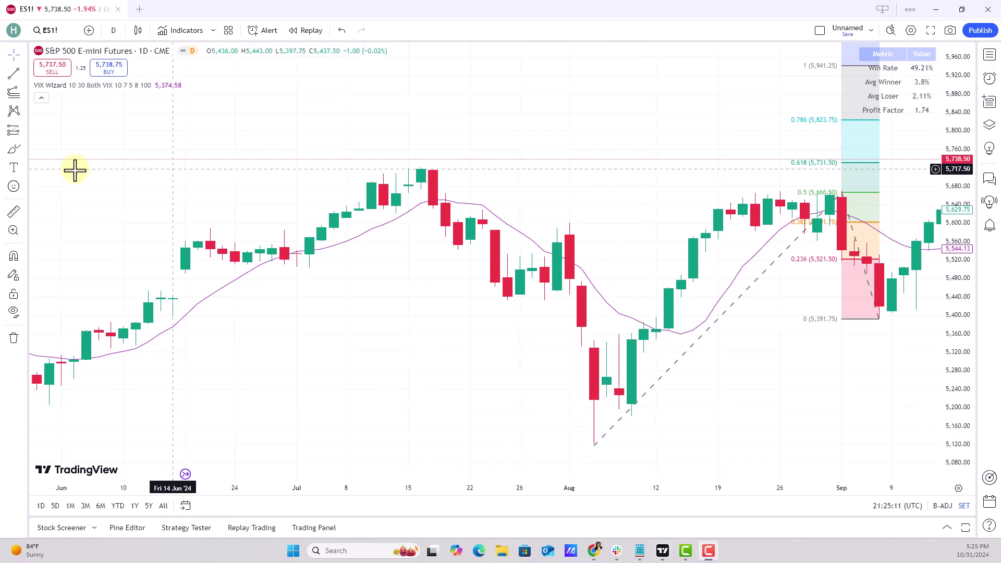
- Enable magnet mode and snap all three Fib anchors to candle extremes, the last at 5,394.00
left_click(13, 256)
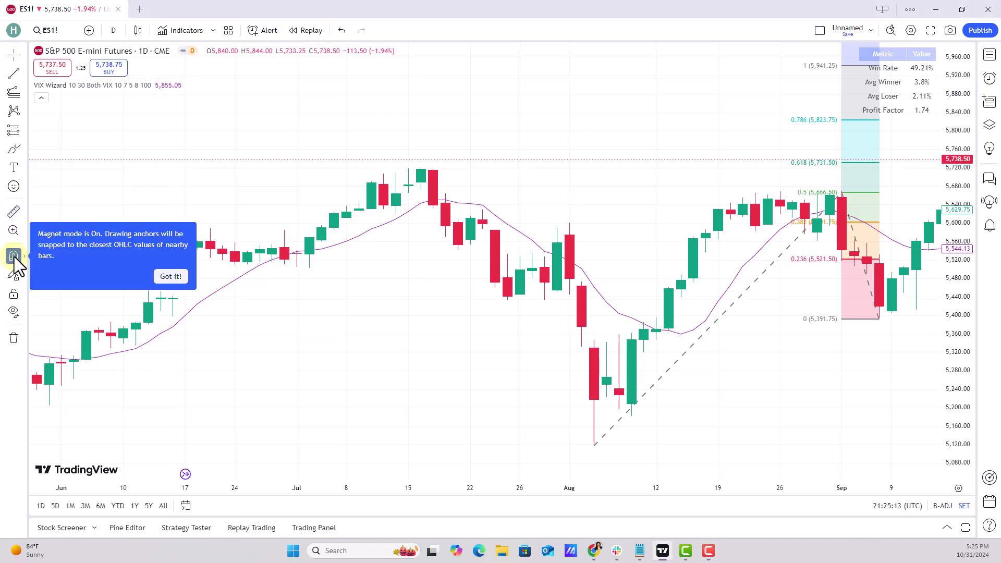
left_click(169, 277)
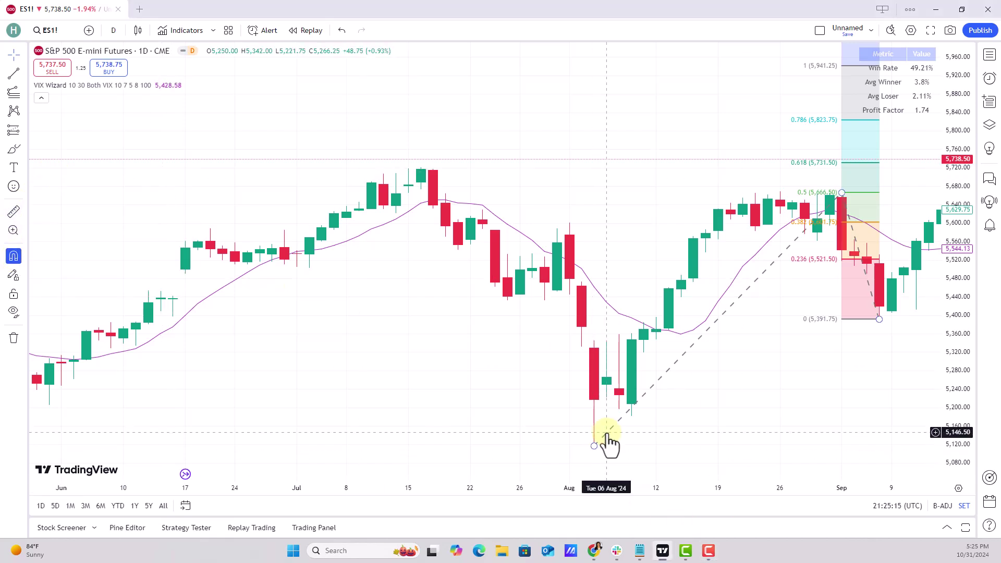
mouse_move(594, 446)
left_mouse_down()
mouse_move(632, 419)
mouse_move(594, 447)
left_mouse_up()
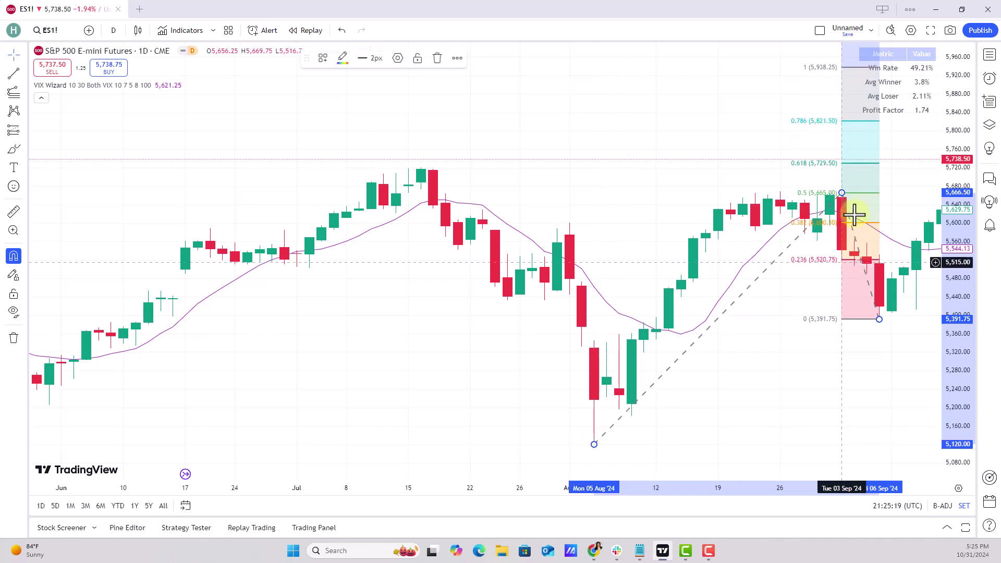
mouse_move(840, 193)
left_mouse_down()
mouse_move(834, 203)
mouse_move(844, 189)
left_mouse_up()
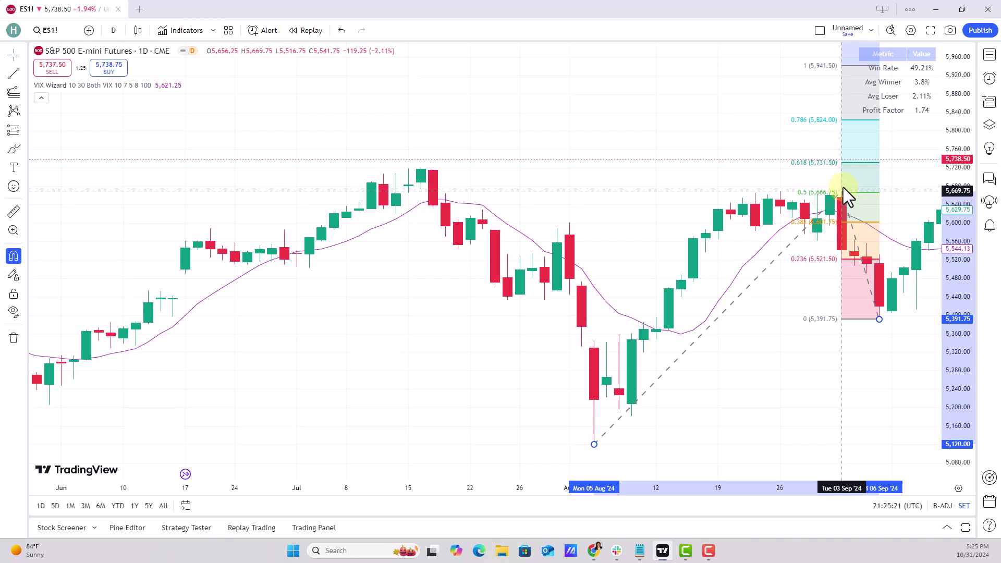
left_click_drag(879, 319, 878, 340)
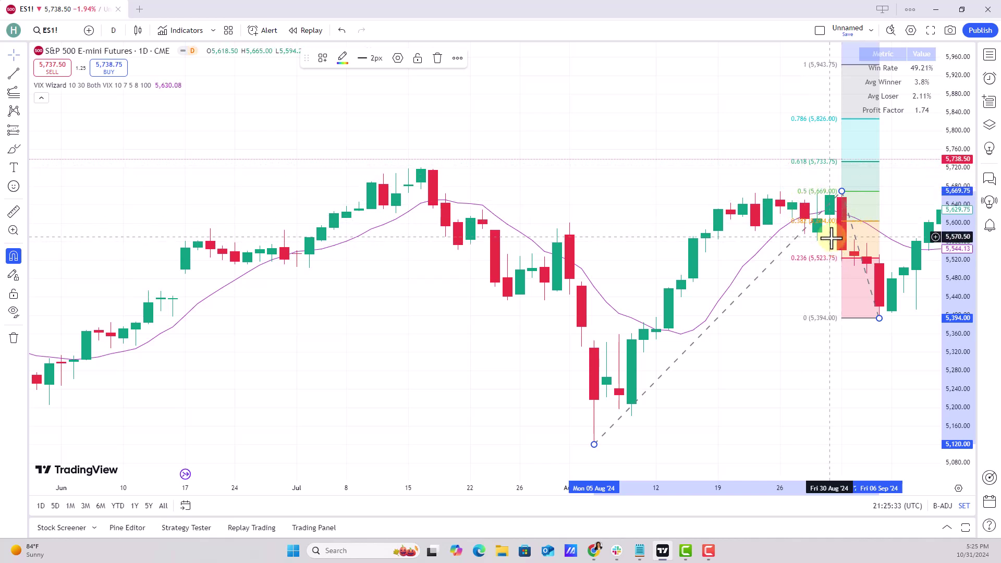
- Open the Fib extension's Style settings and replace the 0.382 level with 0.125
right_click(761, 274)
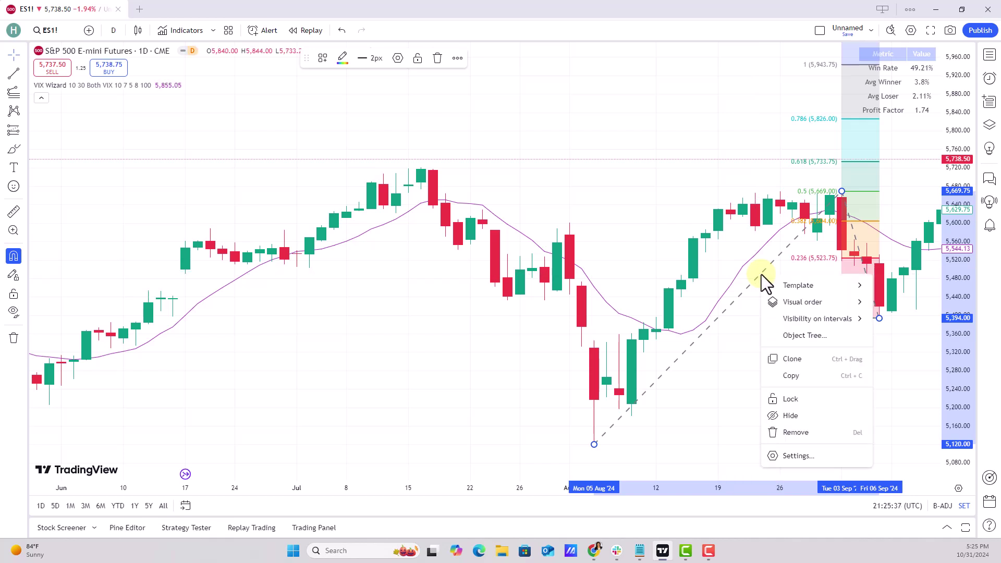
left_click(808, 458)
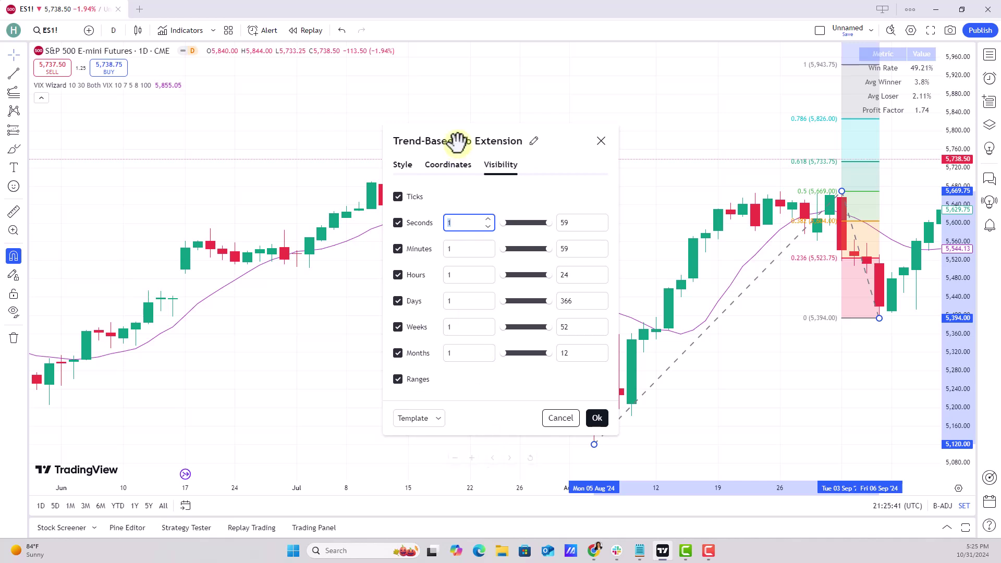
left_click(403, 165)
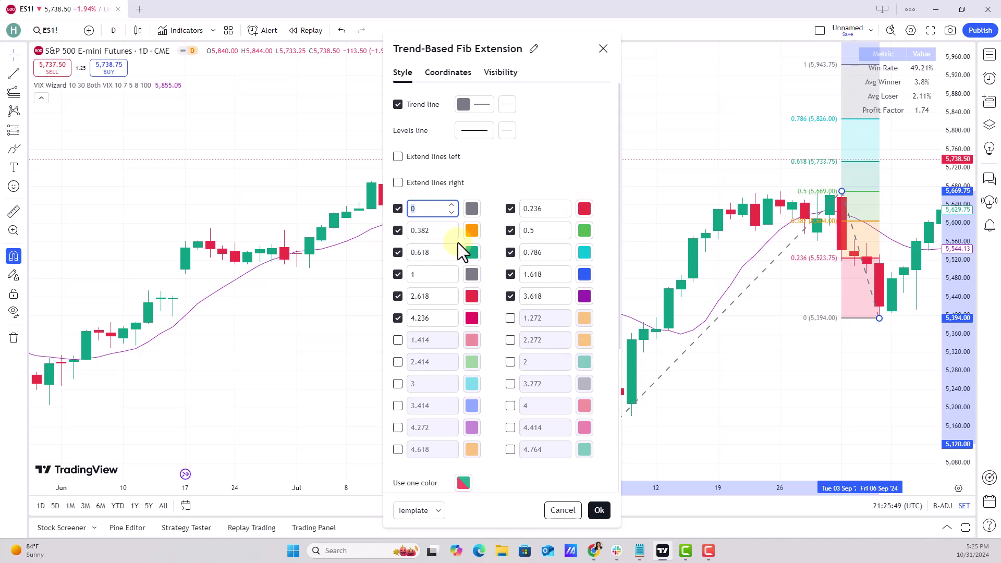
left_click(436, 229)
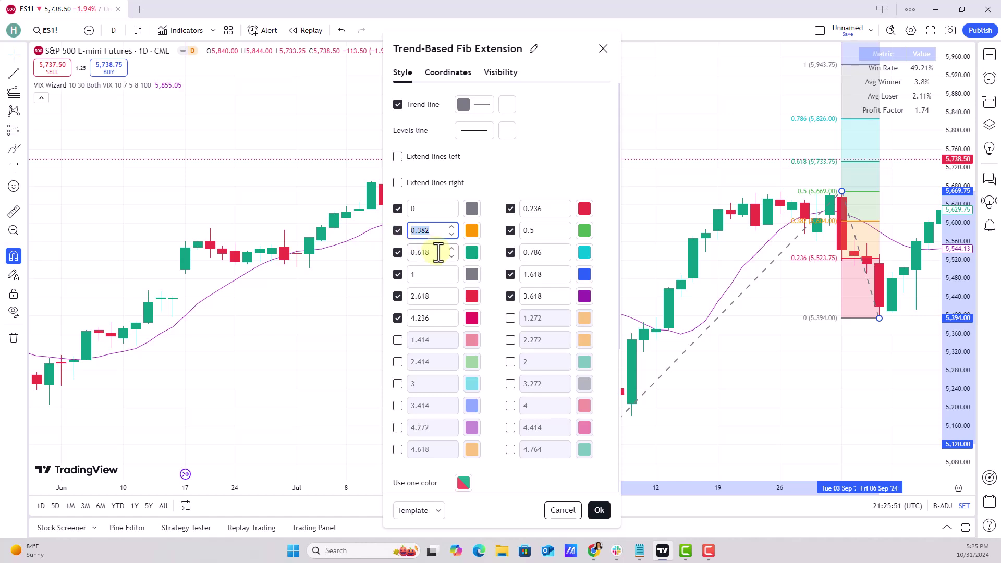
type("125")
- Re-enter the level as 0.125 and change the 0.618 level to 0.25
double_click(414, 232)
left_click(452, 234)
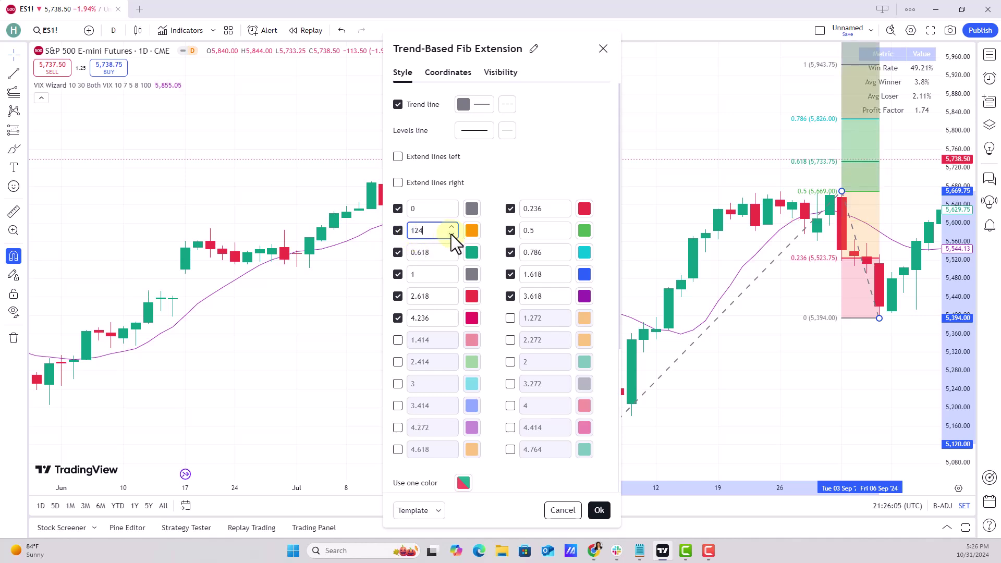
left_click_drag(429, 232, 403, 232)
type("125")
left_click(443, 253)
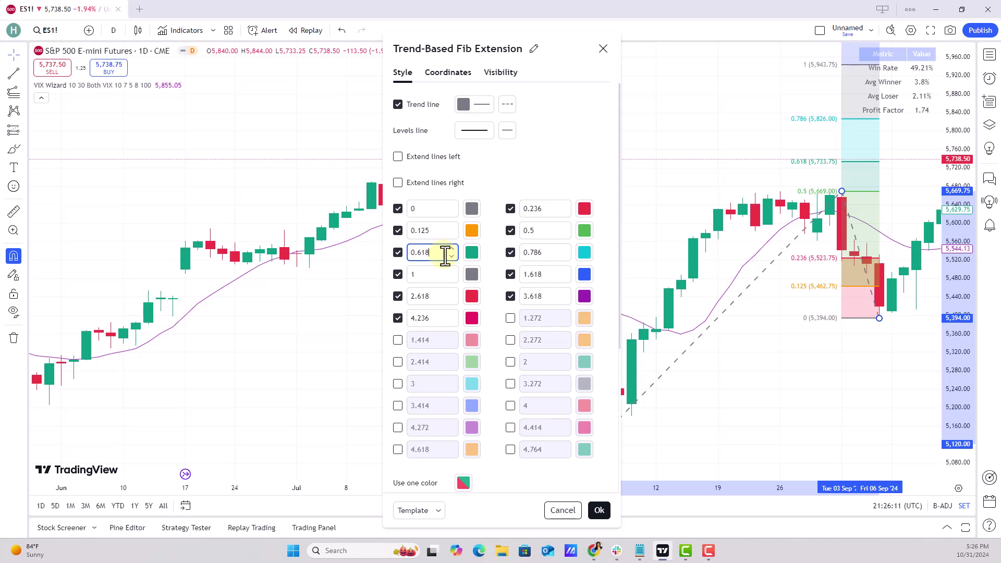
key("BackSpace")
type("25")
scroll(435, 274, "down", 3)
scroll(436, 274, "up", 3)
- Turn off the 0.236, 0.5, 0.786, 1.618 and 3.618 levels
left_click(511, 208)
left_click(510, 230)
left_click(510, 252)
left_click(510, 274)
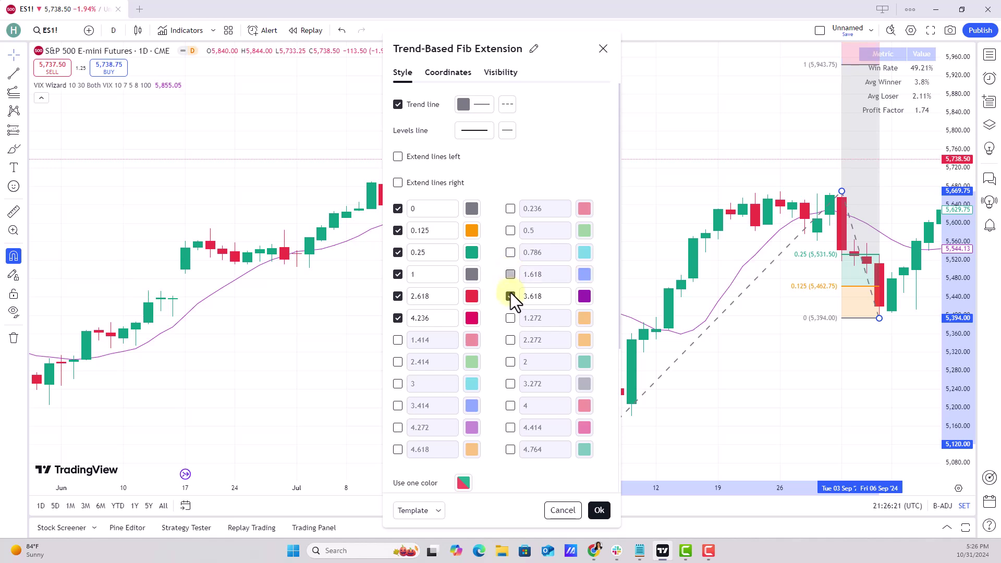
left_click(511, 297)
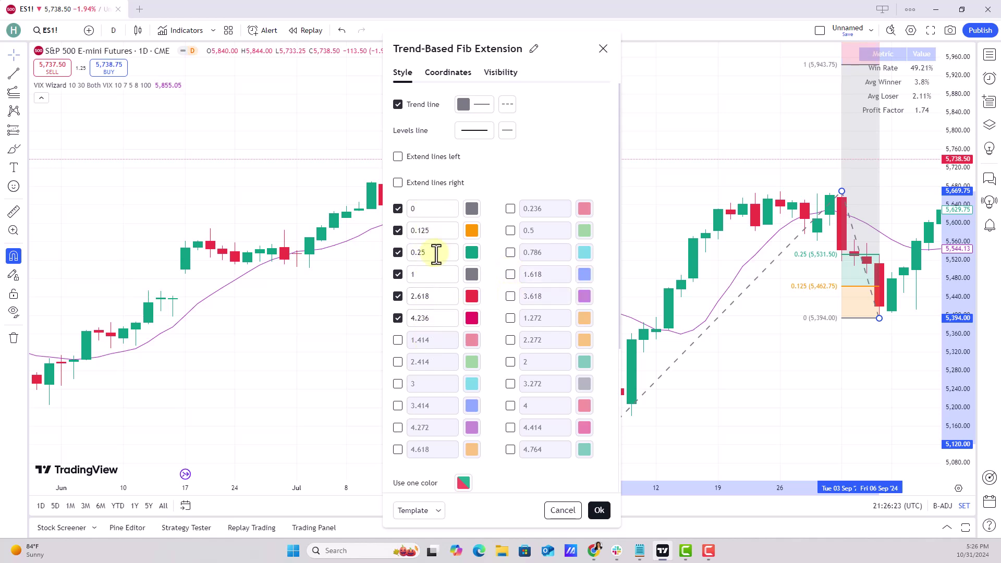
- Set the next level values to 0.375, 0.5 and 0.625
left_click(422, 274)
type("3")
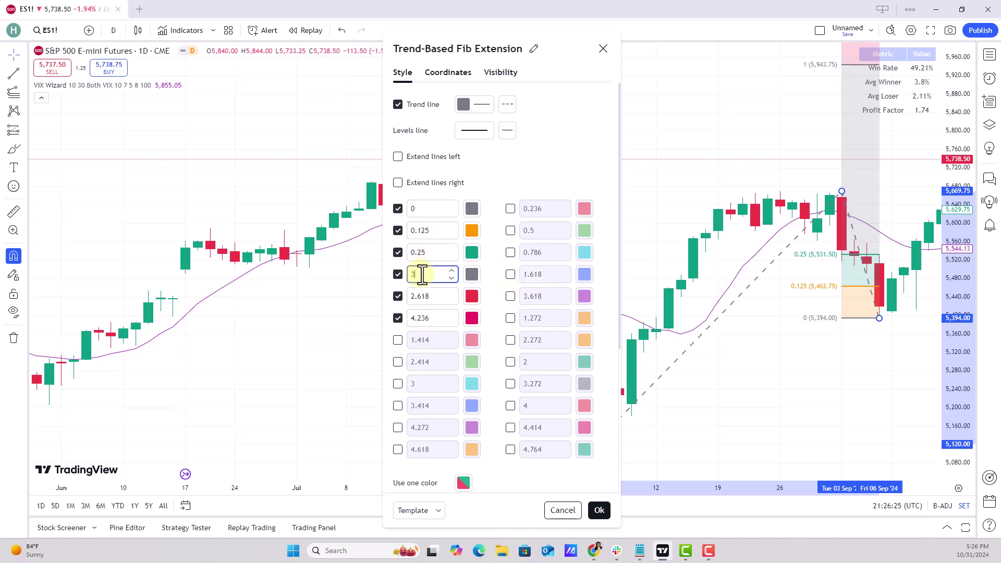
type("7")
key("BackSpace")
key("BackSpace")
type("0.375")
mouse_move(442, 299)
left_mouse_down()
mouse_move(396, 305)
mouse_move(398, 320)
left_mouse_up()
type("0.5")
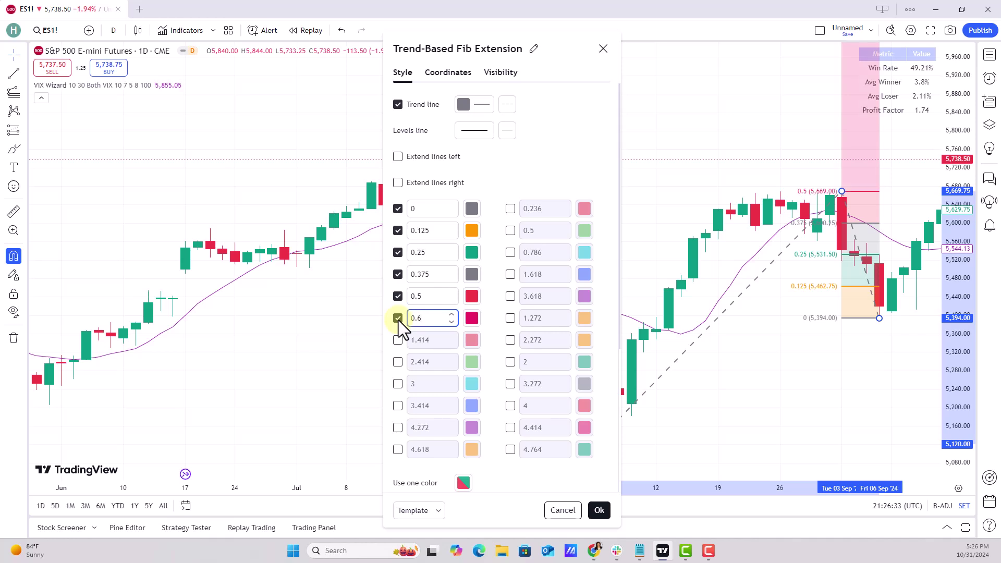
type("0.625")
- Enable three more level rows with values 0.75, 0.875 and 1
left_click(399, 339)
left_click_drag(445, 340, 398, 349)
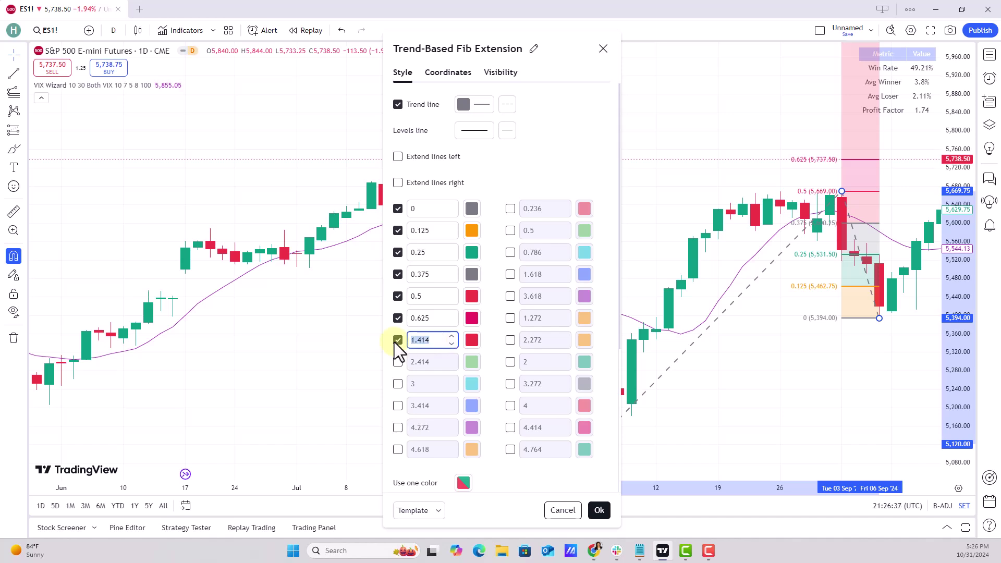
type("0.75")
left_click(429, 360)
left_click(398, 361)
left_click_drag(443, 362, 402, 368)
type("0.")
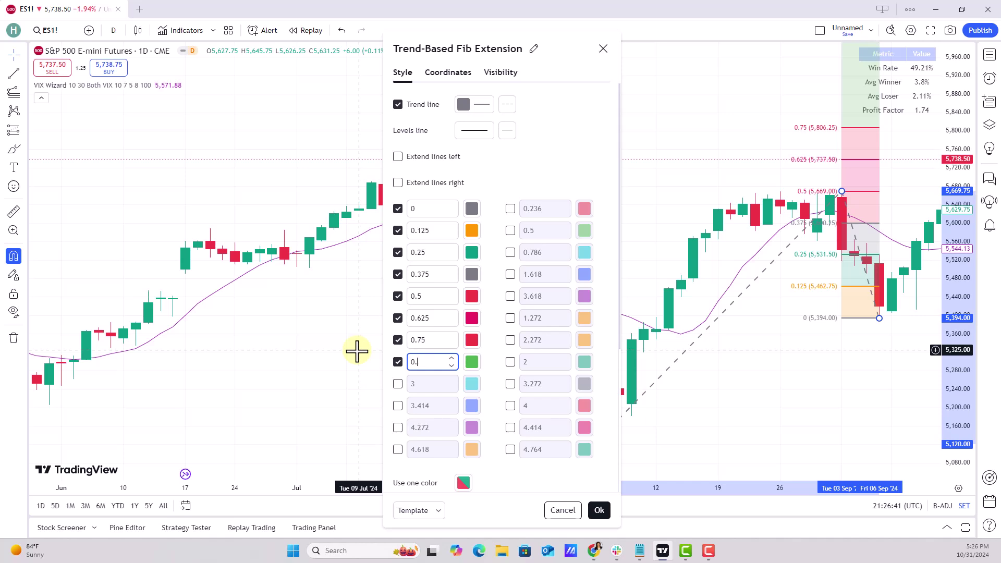
type("875")
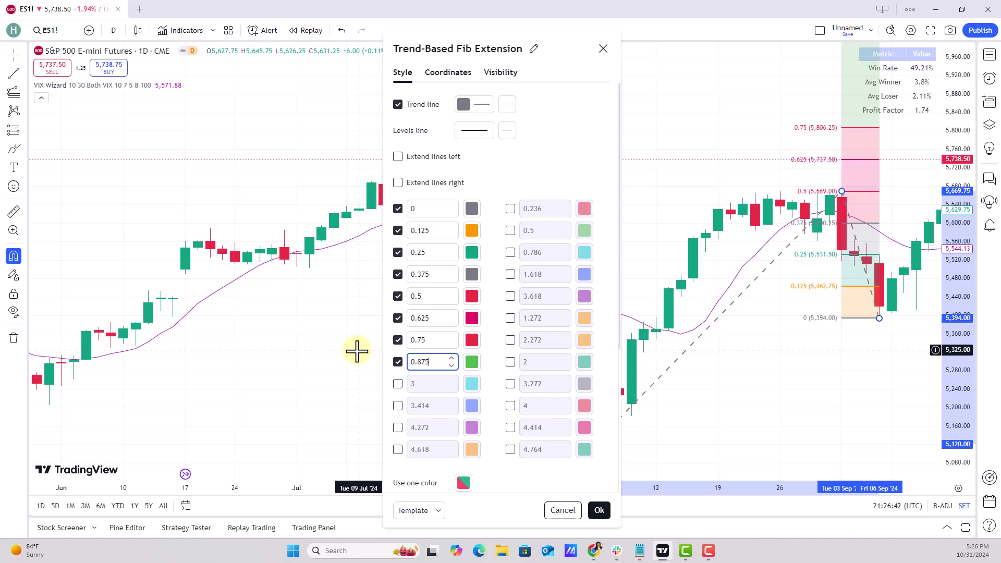
left_click(396, 383)
left_click(422, 387)
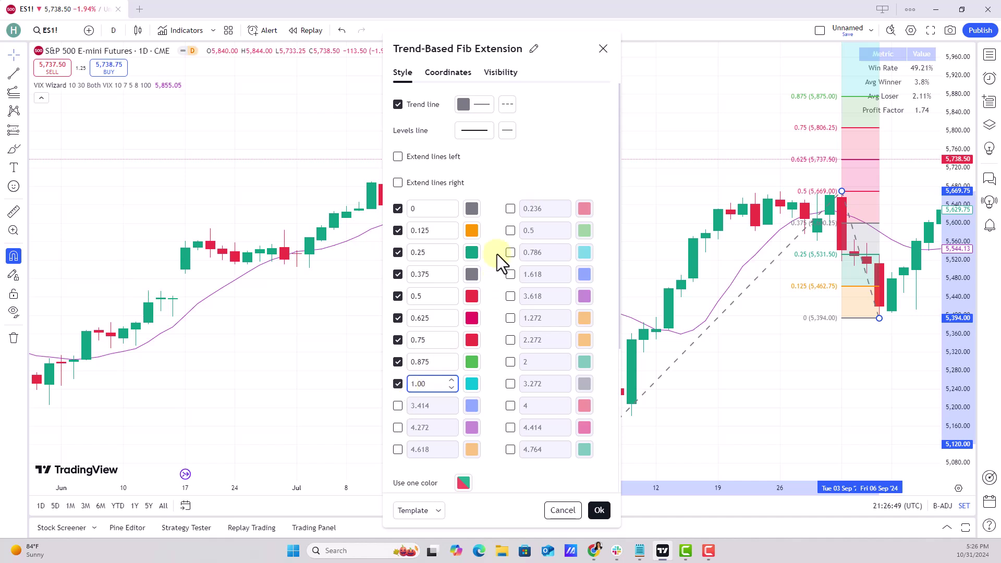
- Apply a single purple colour to the trend line and every Fib level, then confirm
left_click(464, 483)
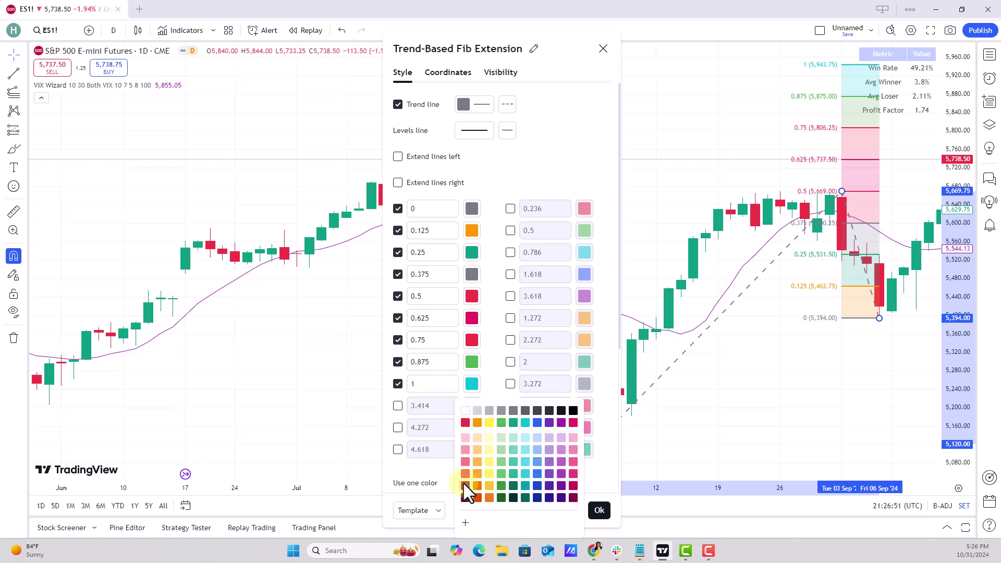
left_click(561, 462)
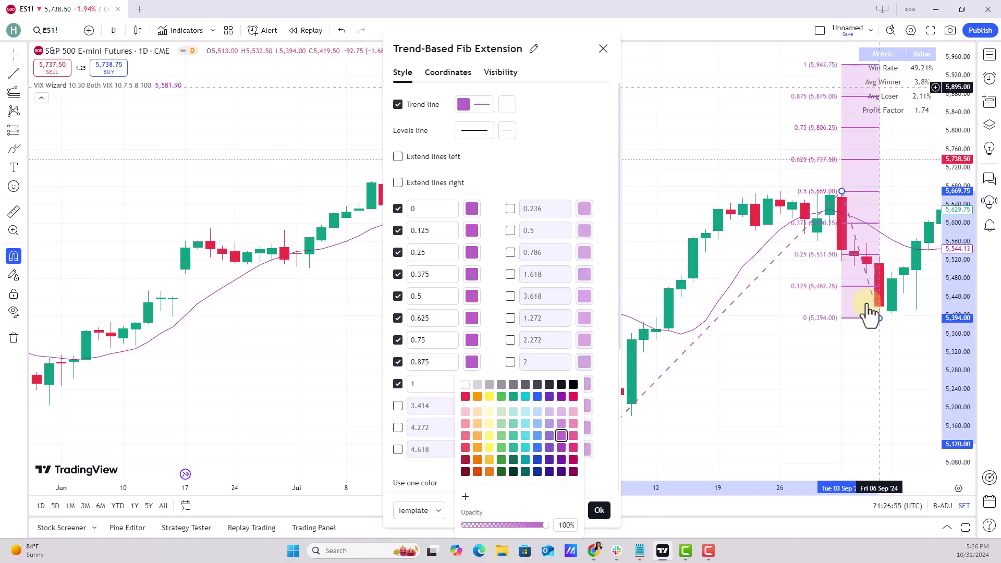
left_click(593, 514)
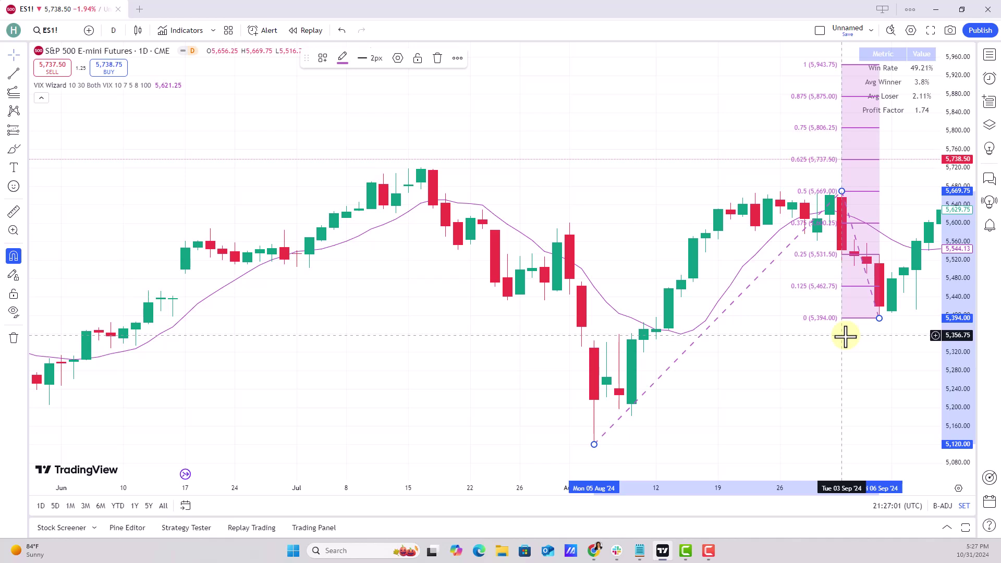
- Extend the Fib lines right and hide the 0.125, 0.25, 0.375 and 0.5 levels
right_click(868, 130)
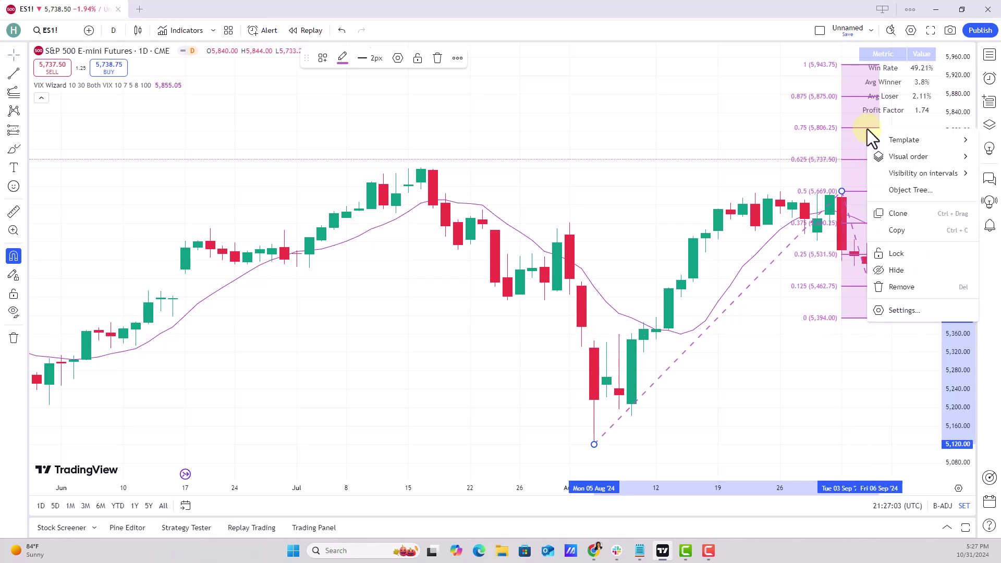
left_click(907, 310)
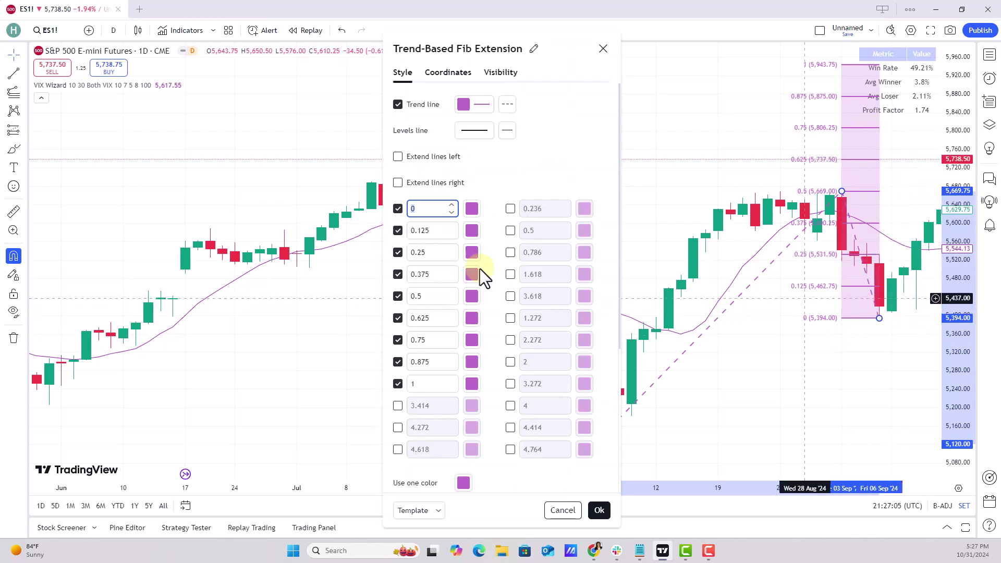
left_click(397, 182)
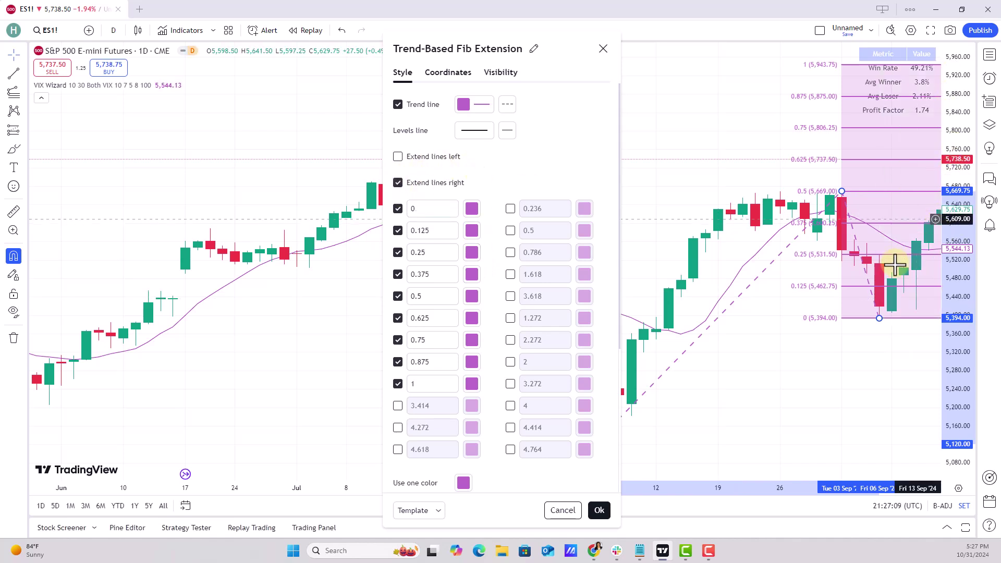
left_click(397, 230)
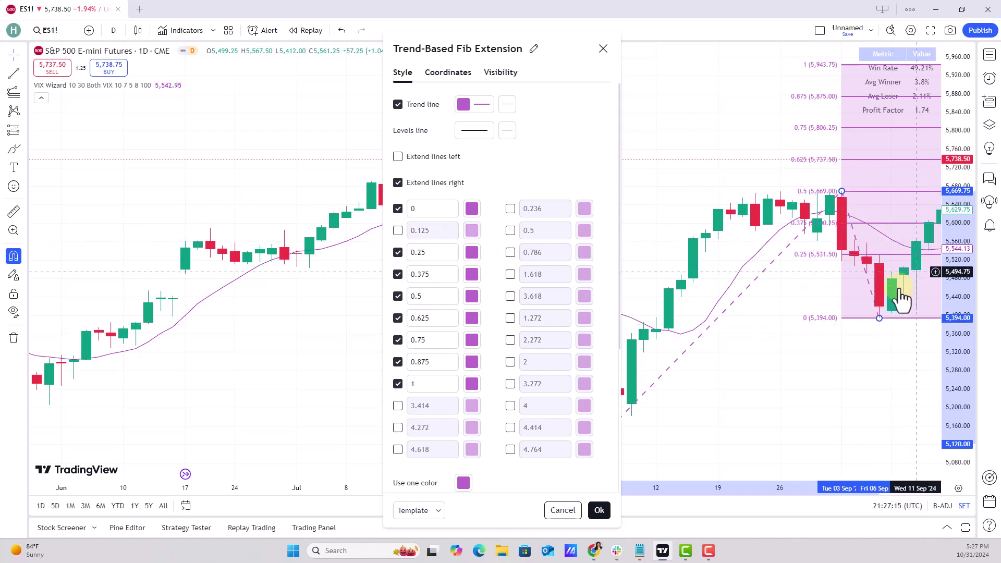
left_click(400, 254)
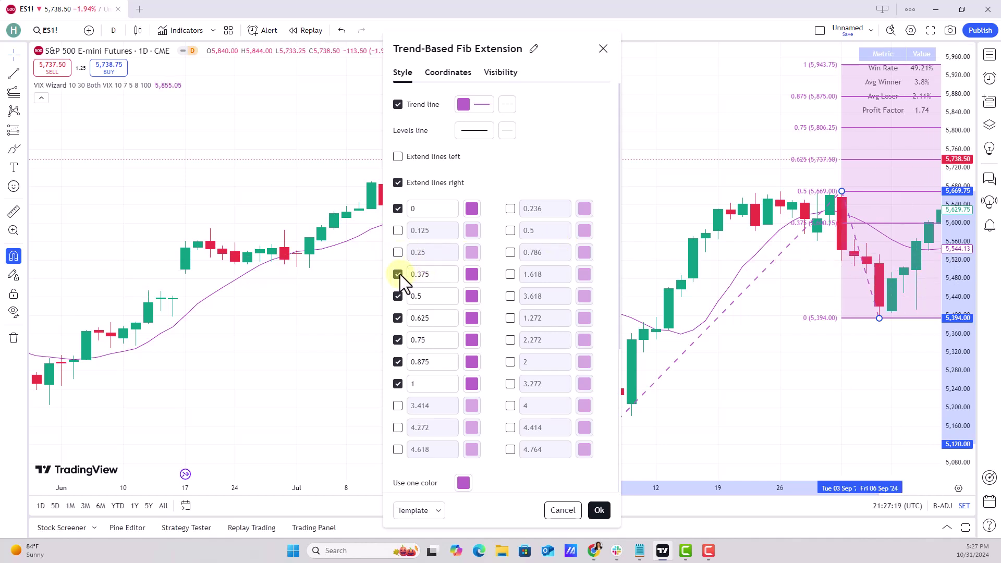
left_click(399, 274)
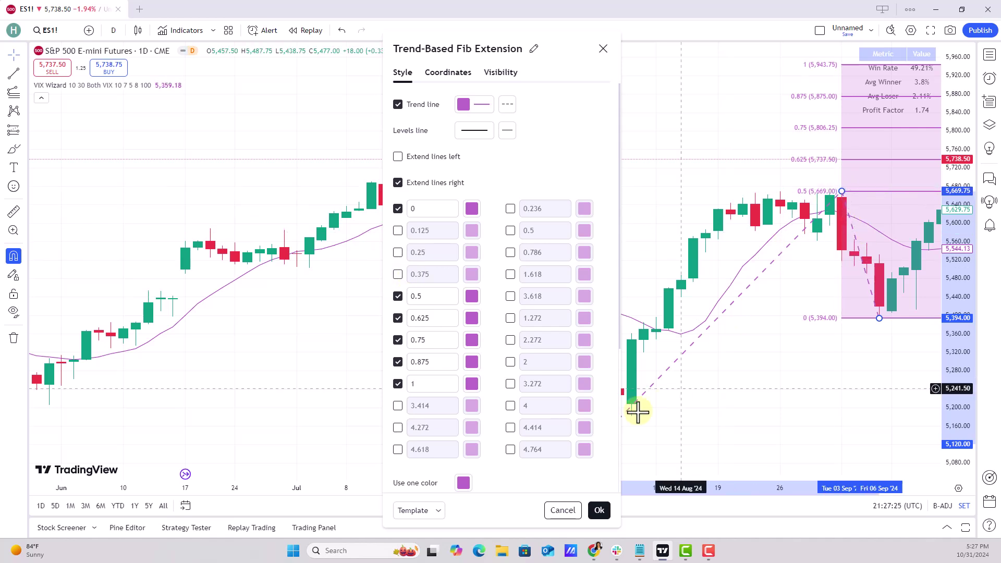
left_click(398, 297)
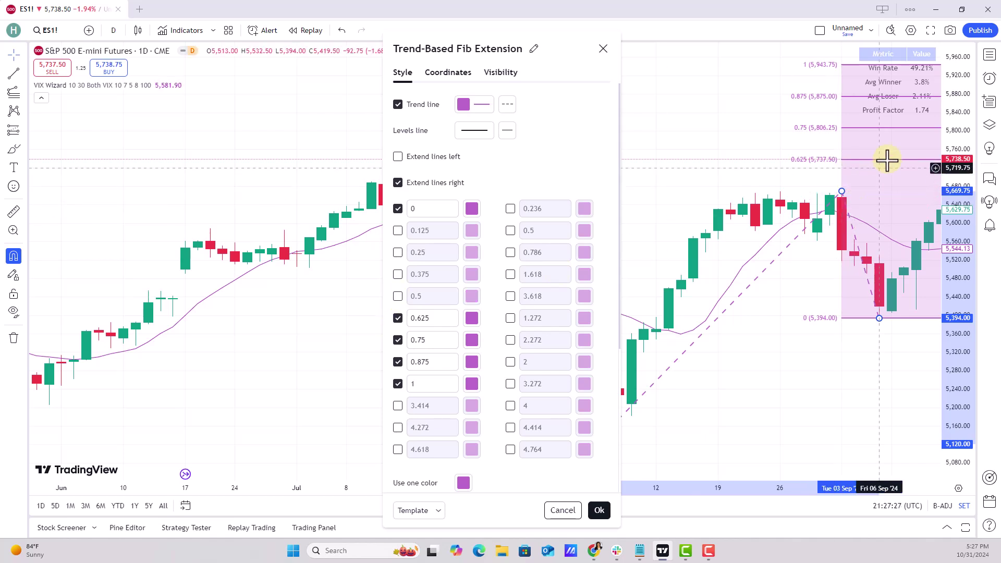
left_click(599, 508)
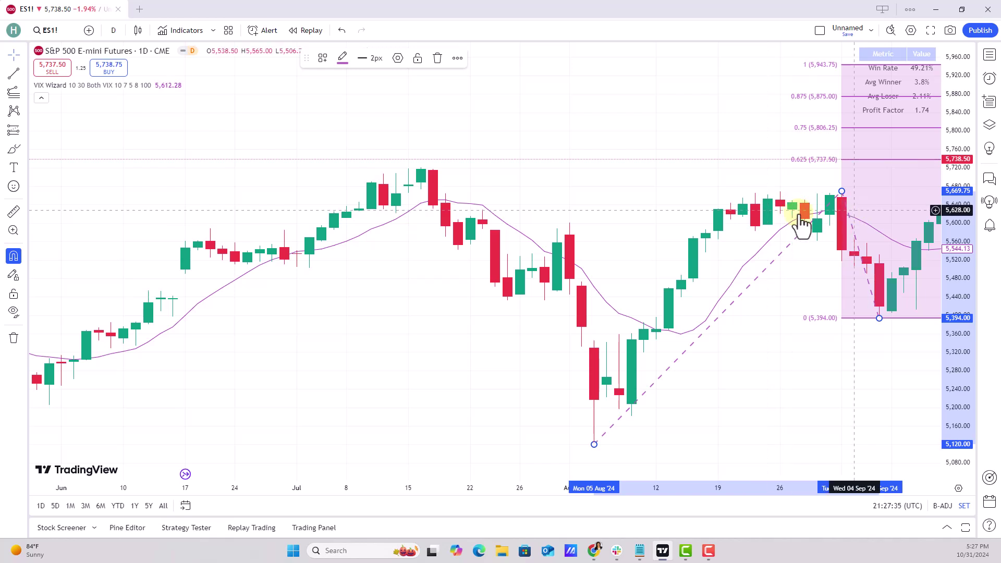
- Pan the chart to recent candles, refit the price scale, and select the Fib drawing
mouse_move(799, 220)
left_mouse_down()
mouse_move(465, 210)
mouse_move(257, 226)
left_mouse_up()
double_click(964, 152)
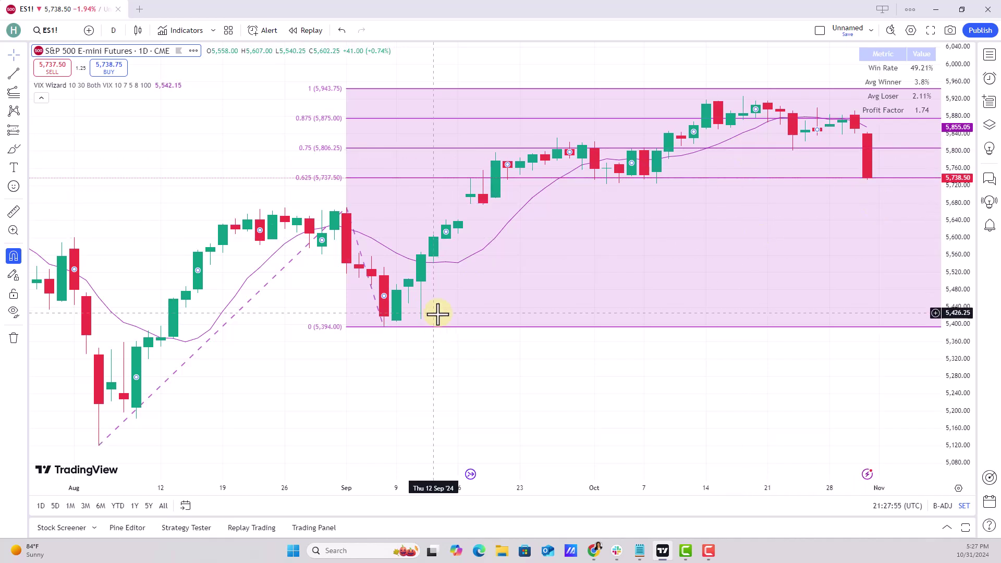
right_click(256, 301)
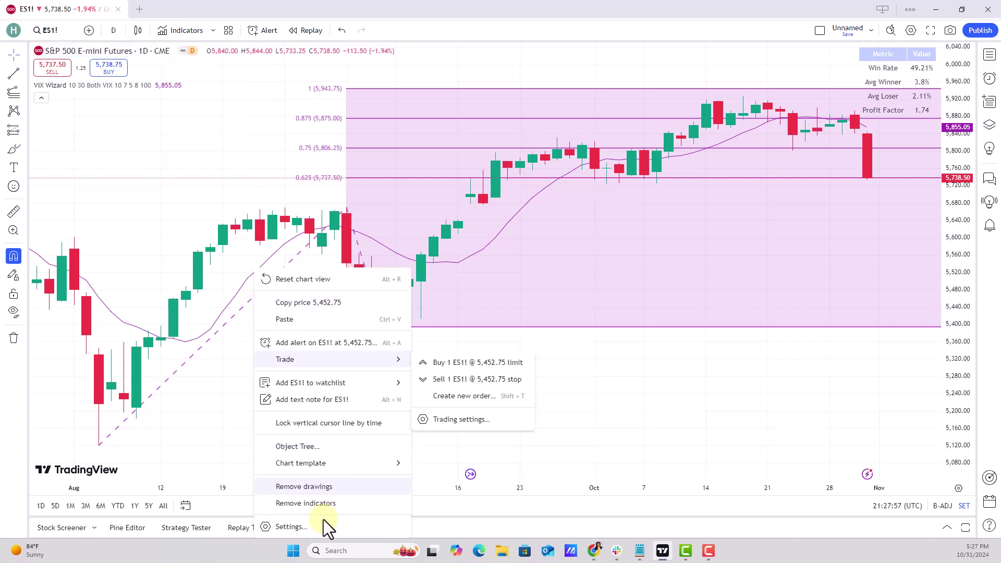
left_click(232, 328)
- Save the Fib style as drawing template 'Gann levels purple' and verify it appears in the template list
right_click(233, 327)
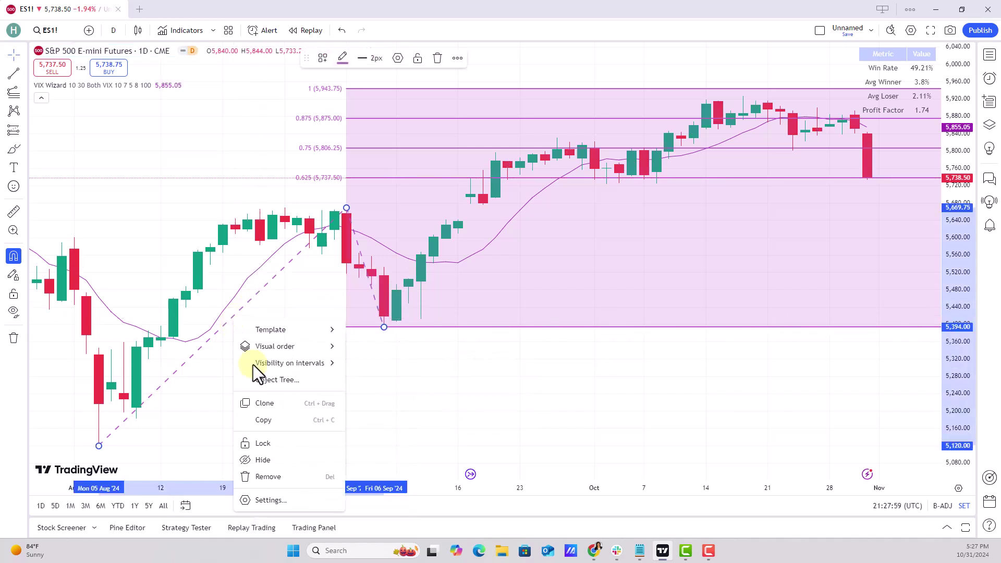
left_click(271, 500)
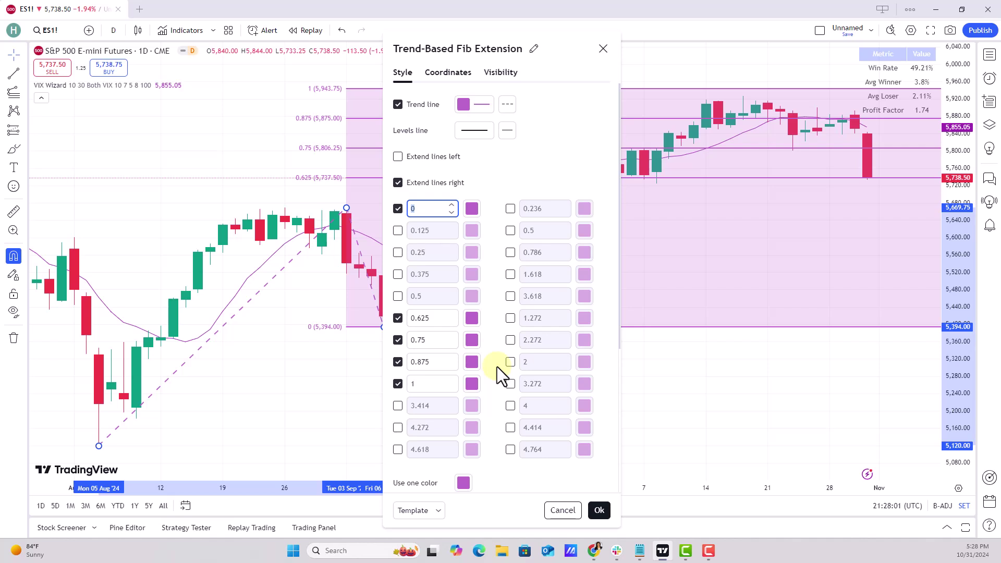
scroll(493, 141, "down", 4)
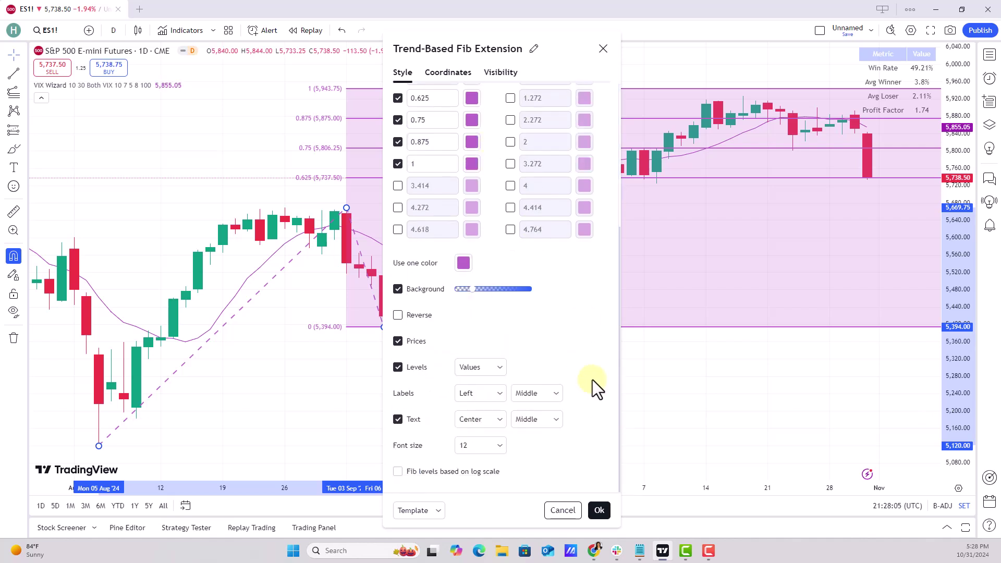
left_click(439, 510)
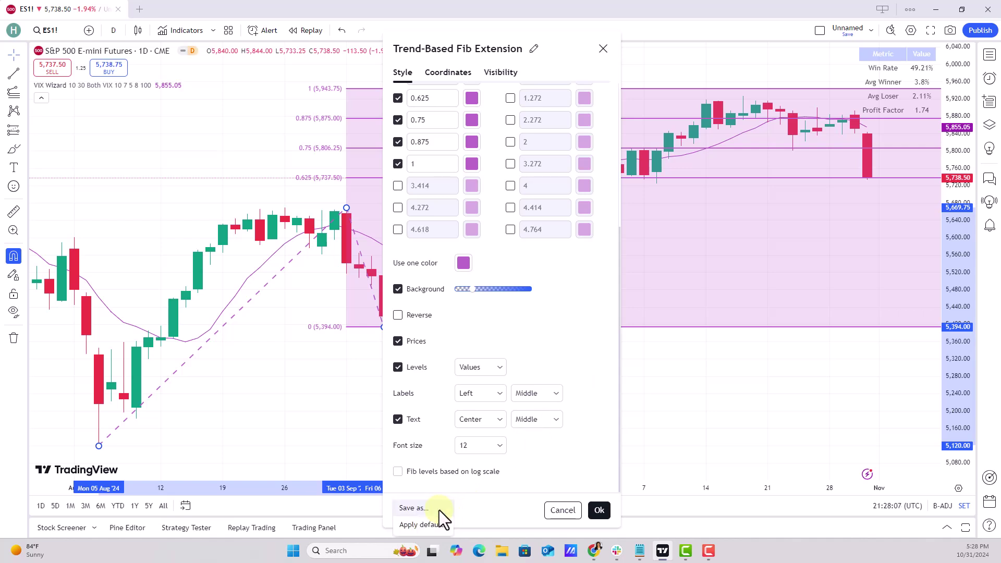
left_click(412, 508)
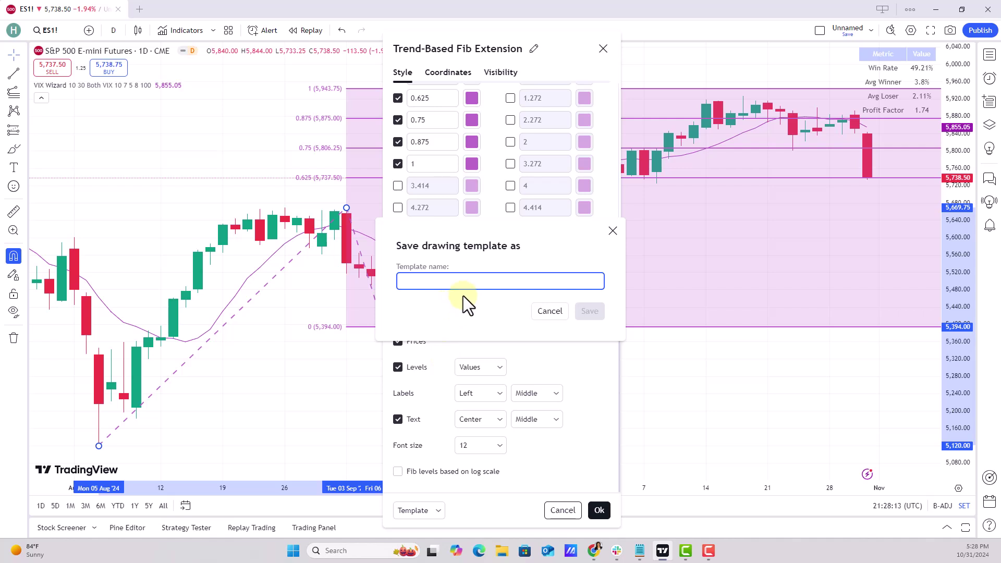
type("Gann leve")
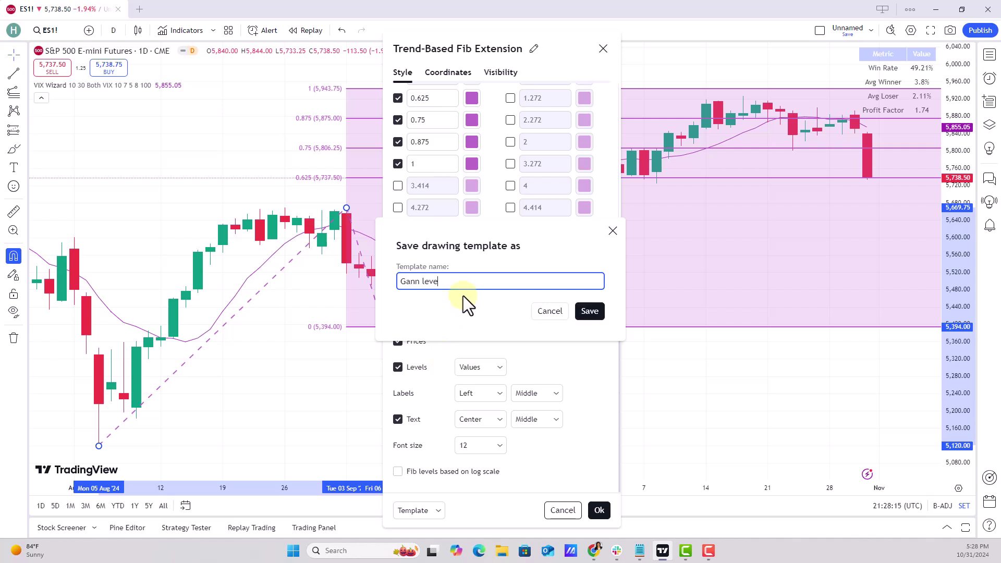
type("ls purple")
left_click(588, 312)
scroll(570, 452, "up", 5)
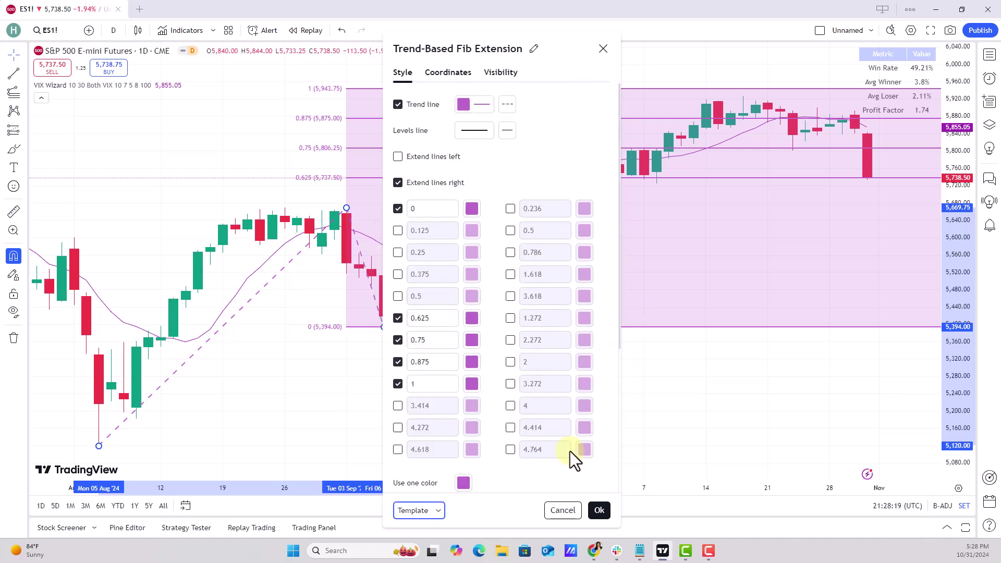
scroll(570, 452, "down", 5)
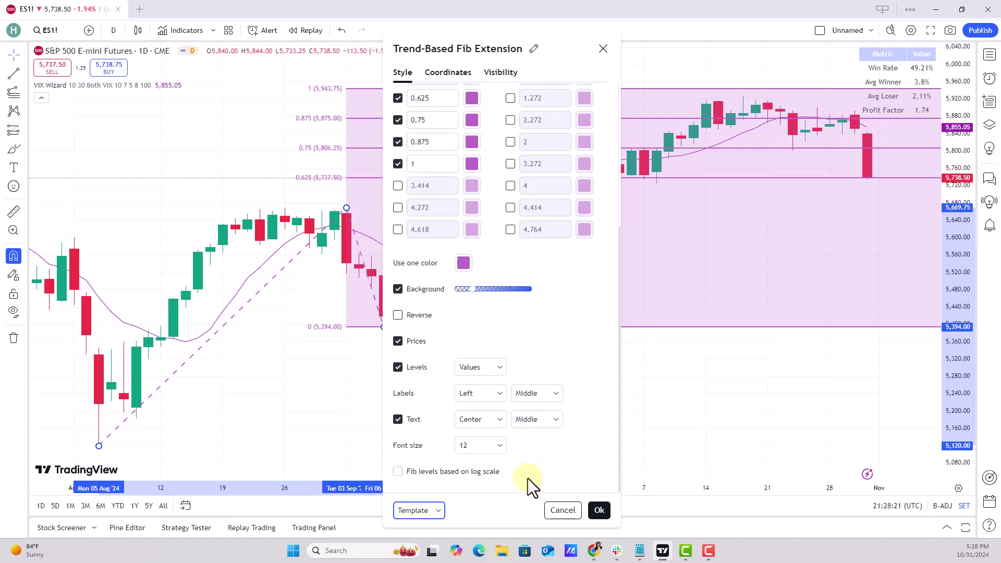
left_click(439, 511)
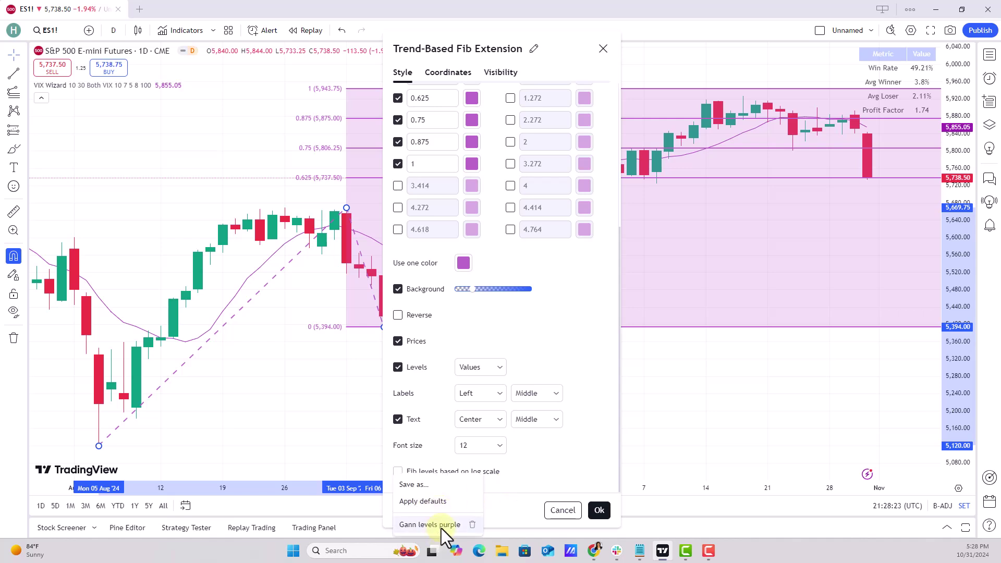
left_click(561, 485)
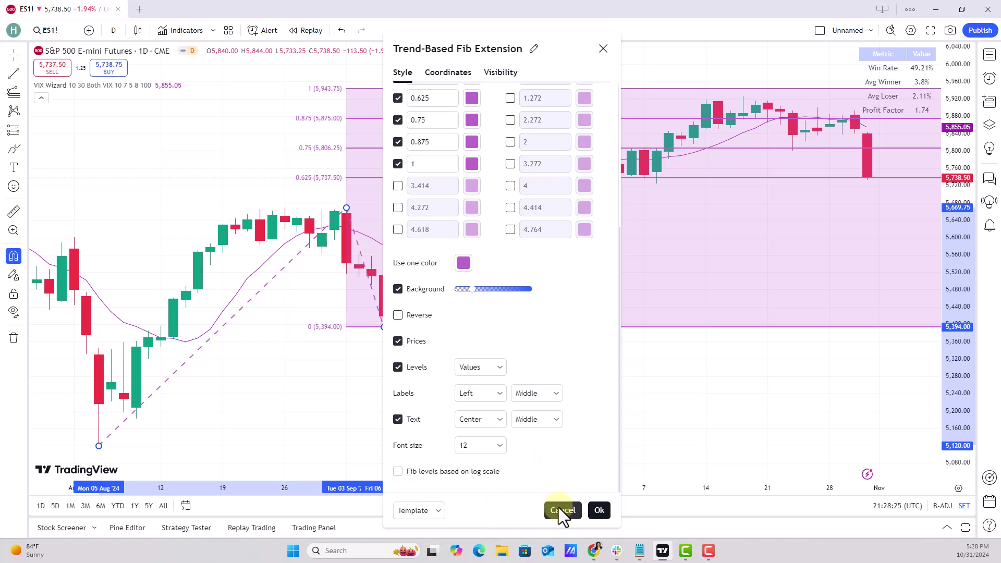
- Delete the old Fib extension, then zoom in and stretch the chart around the September–October candles
left_click(600, 511)
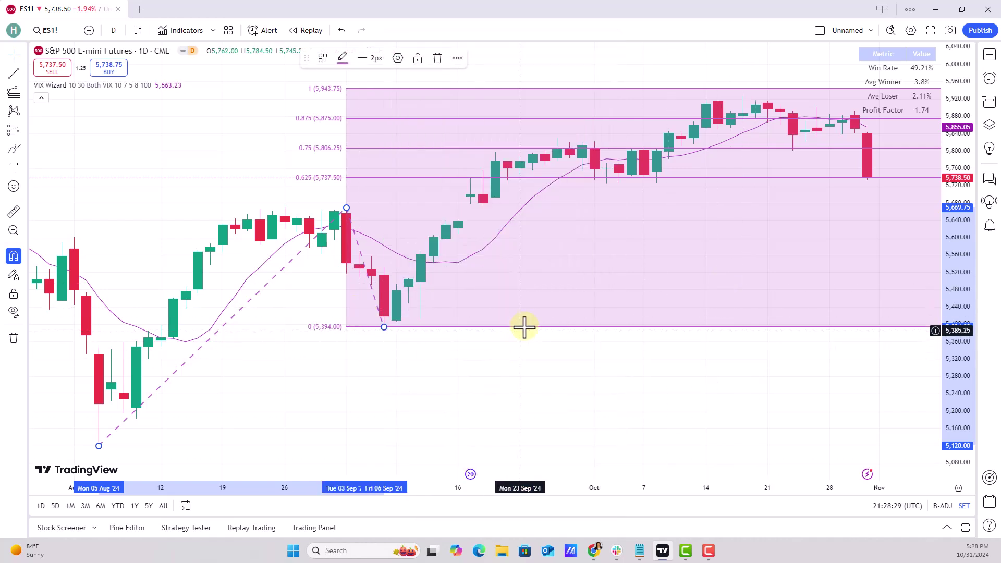
key("Delete")
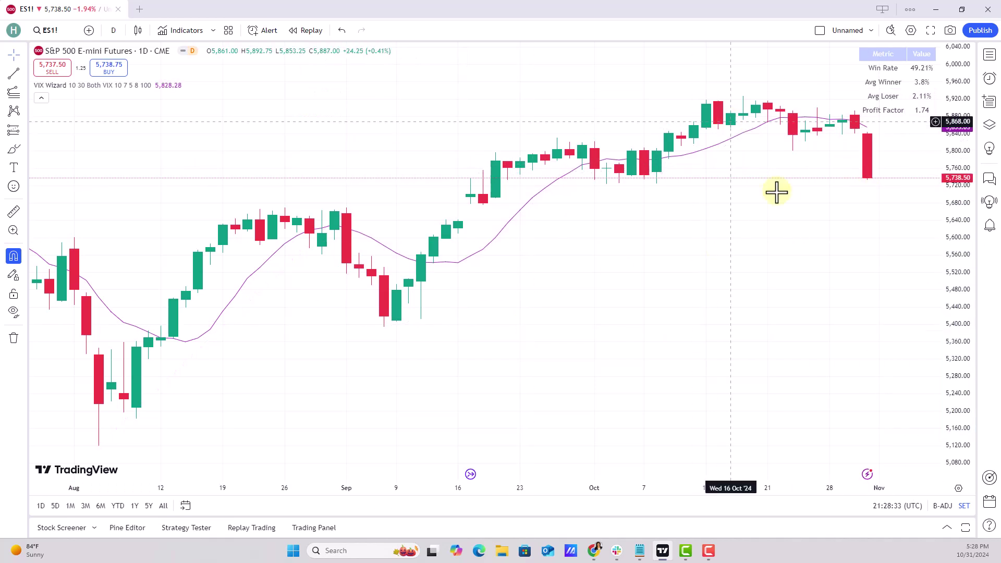
mouse_move(471, 505)
left_click(472, 458)
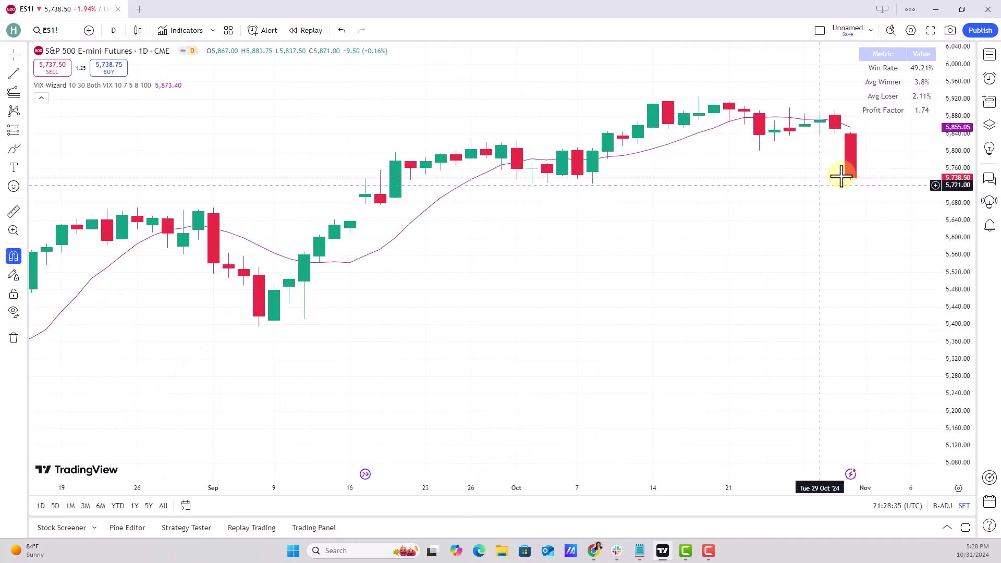
left_click_drag(842, 172, 808, 303)
left_click_drag(947, 351, 957, 197)
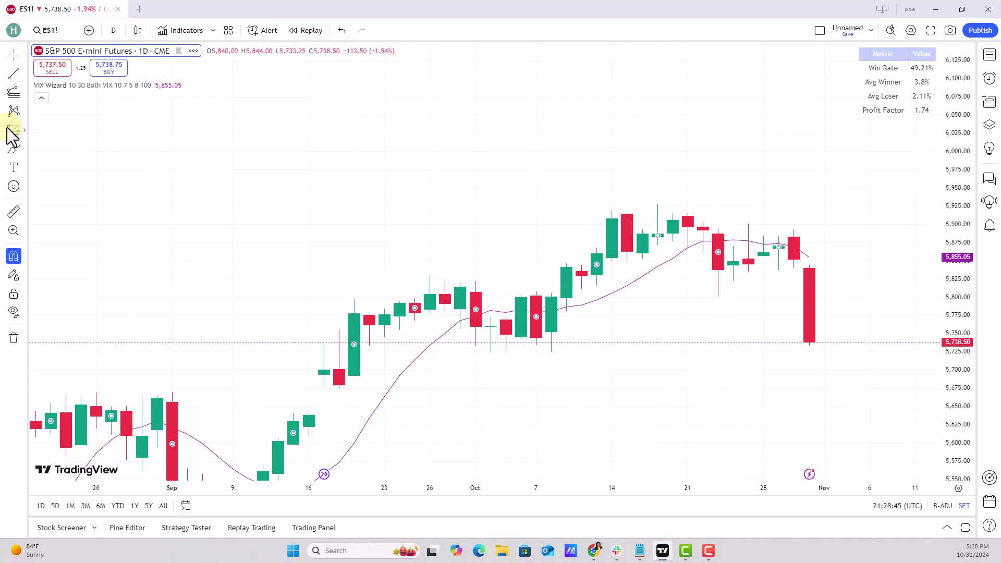
- Draw a new purple Fib extension anchored at the Oct 17 high, Oct 23 low and Oct 25 high
left_click(18, 93)
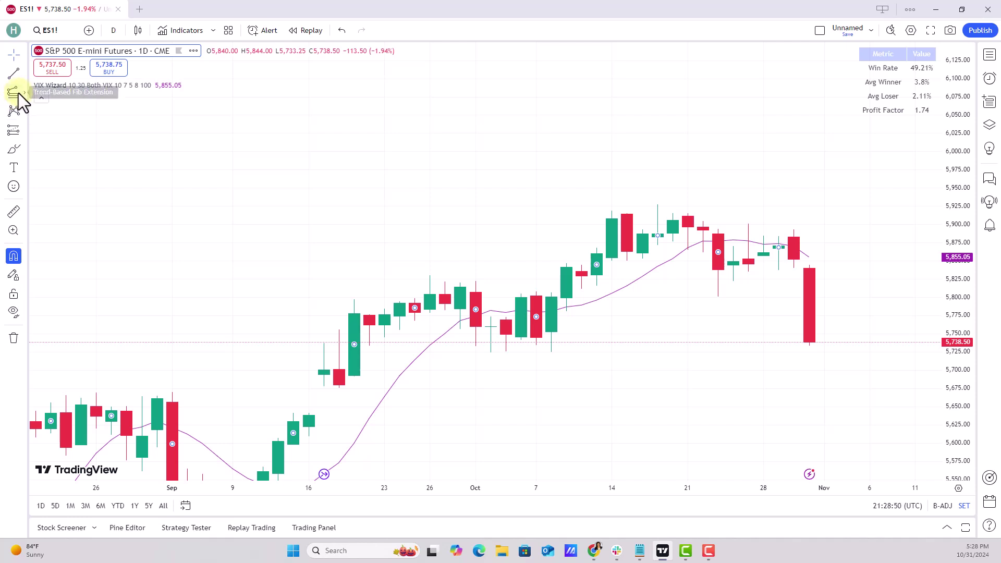
left_click(657, 205)
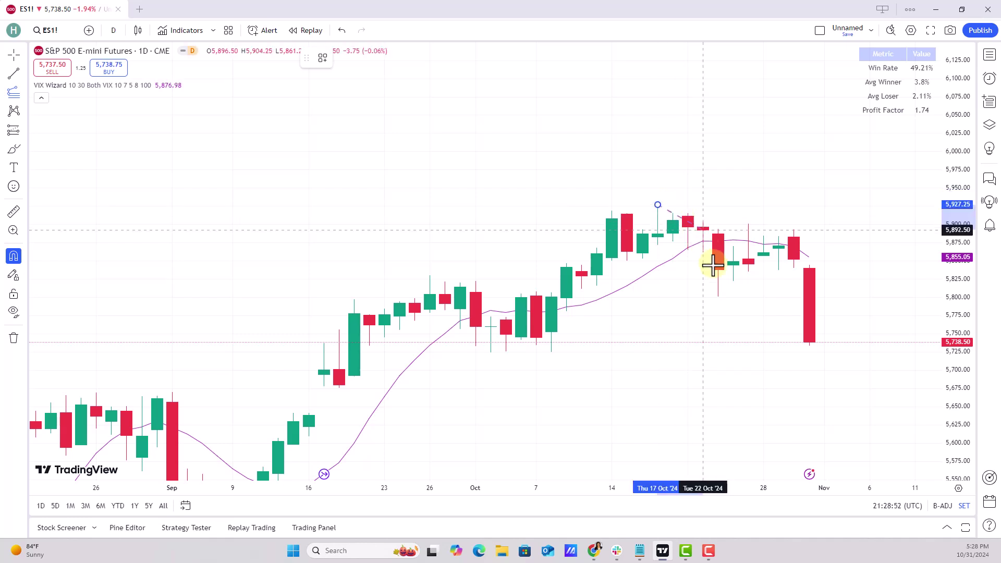
left_click(718, 297)
left_click(748, 225)
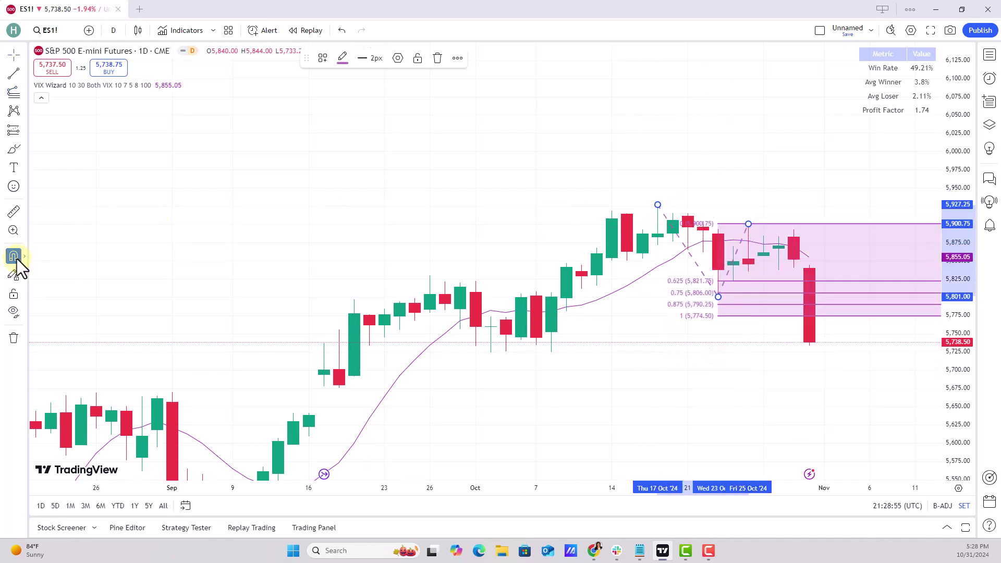
right_click(737, 317)
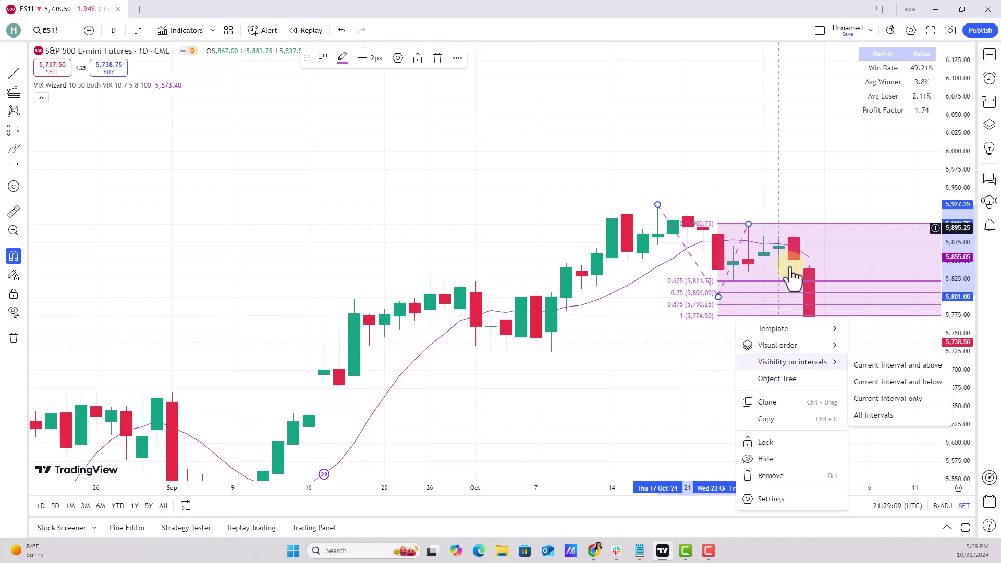
- In the Fib extension's settings, enable the 0.125, 0.25, 0.375 and 0.5 levels
right_click(748, 226)
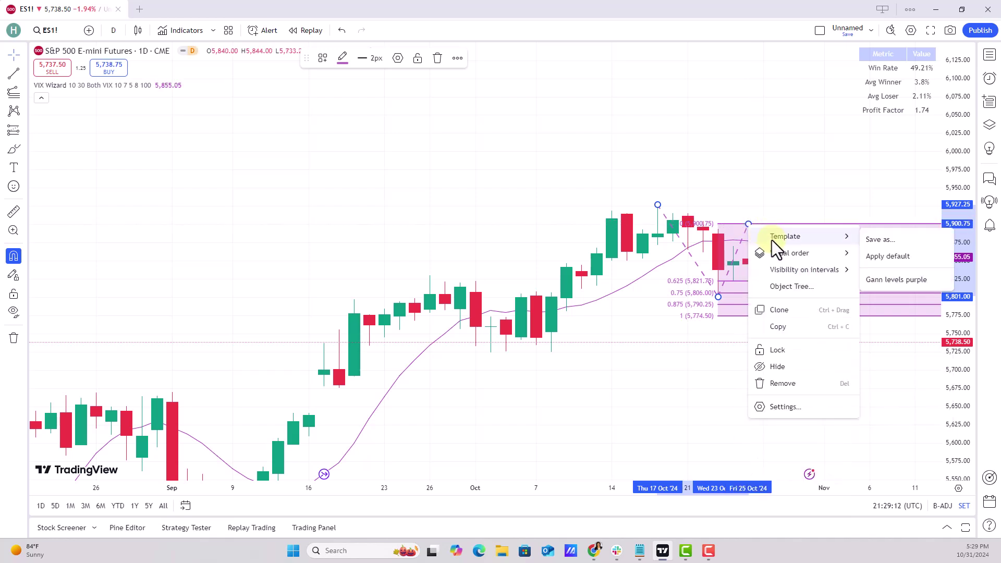
left_click(802, 410)
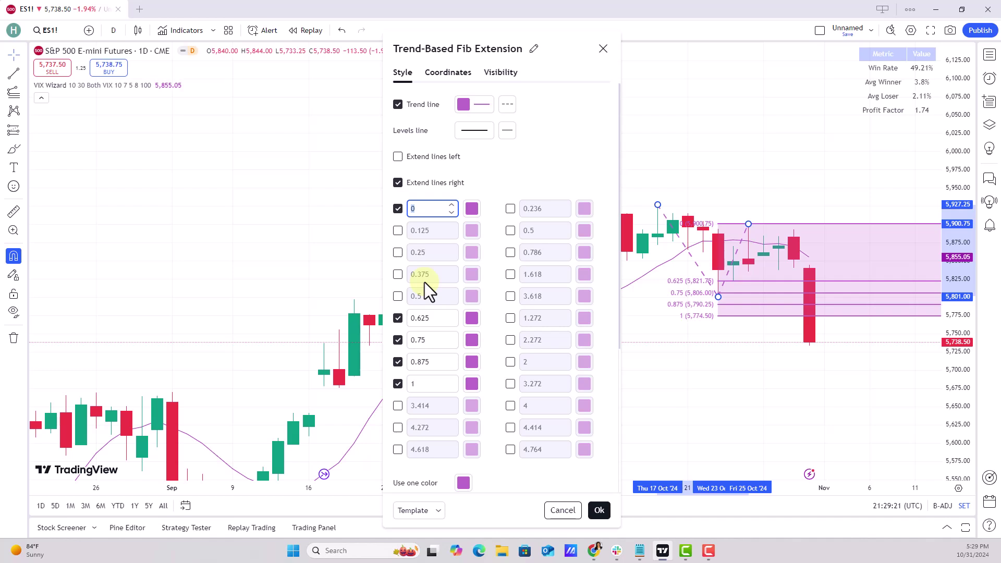
left_click(399, 231)
left_click(399, 252)
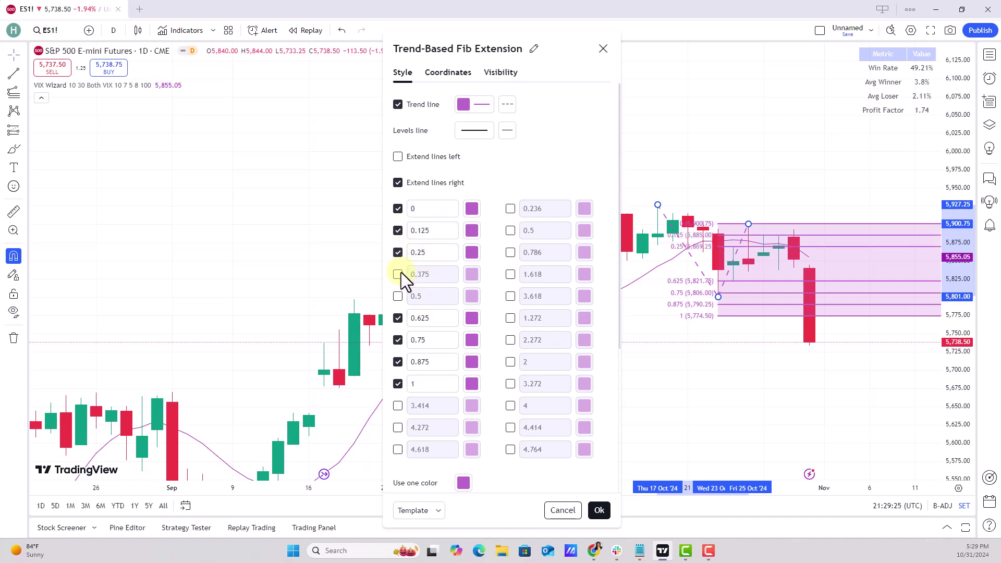
left_click(401, 273)
left_click(399, 296)
- Change the 0.125, 0.25 and 0.375 level values to 1.125, 1.25 and 1.375
left_click(412, 231)
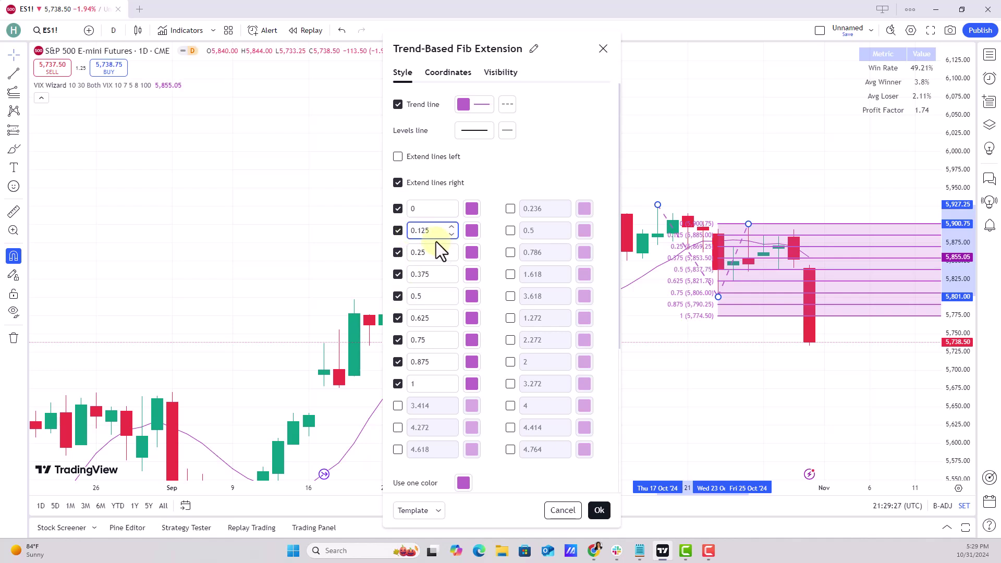
key("Delete")
type("1")
left_click(412, 253)
type("1")
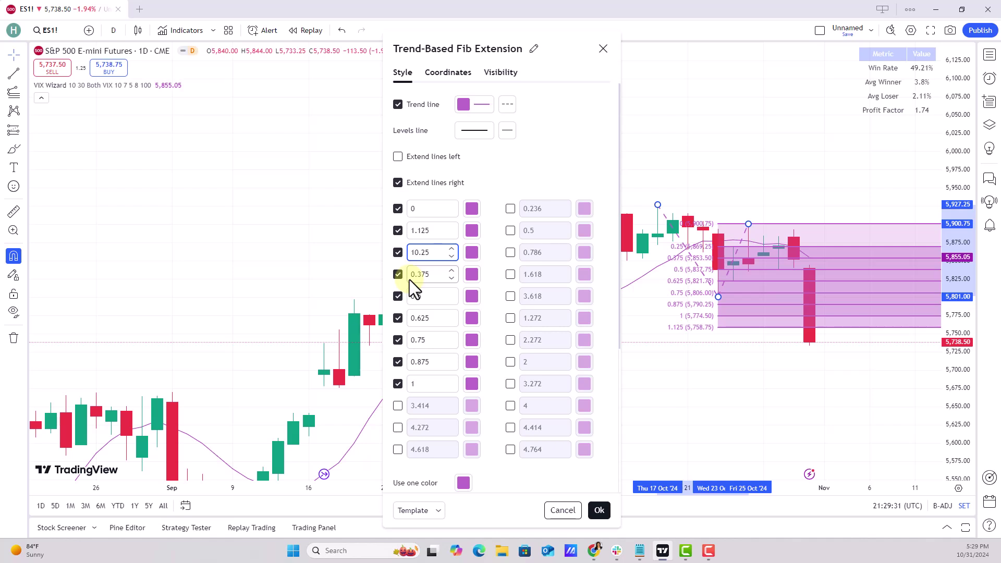
key("Delete")
left_click(412, 275)
type("1")
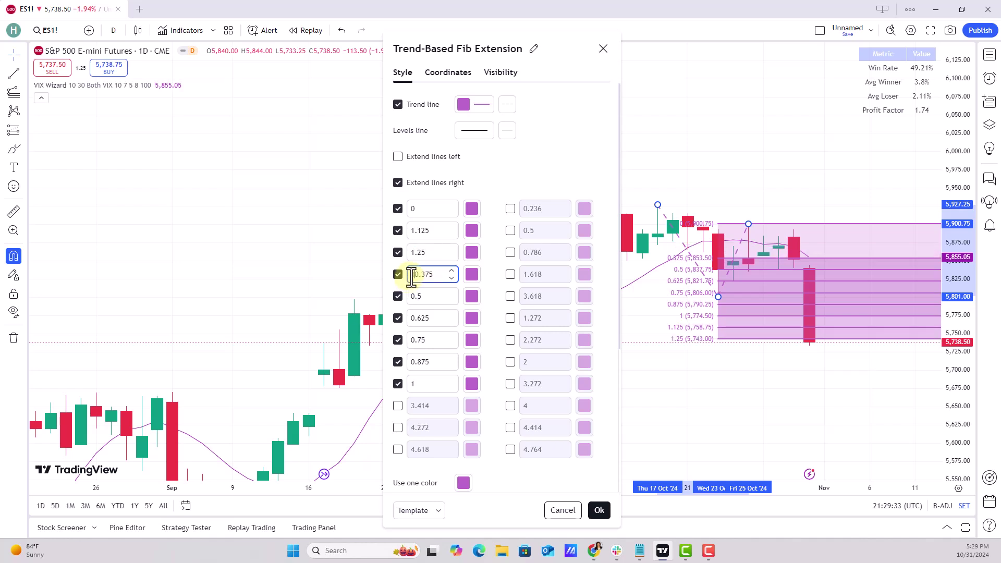
key("Delete")
- Change the 0.5, 0.625 and 0.75 levels to 1.5, 1.625 and 1.75, and level 1 to 2
left_click(414, 296)
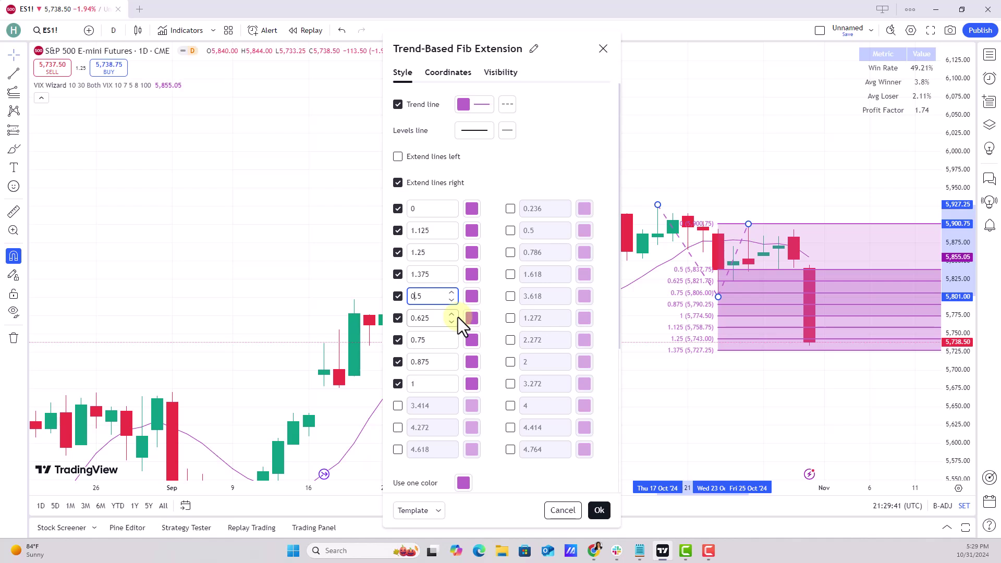
key("BackSpace")
type("1")
left_click(431, 319)
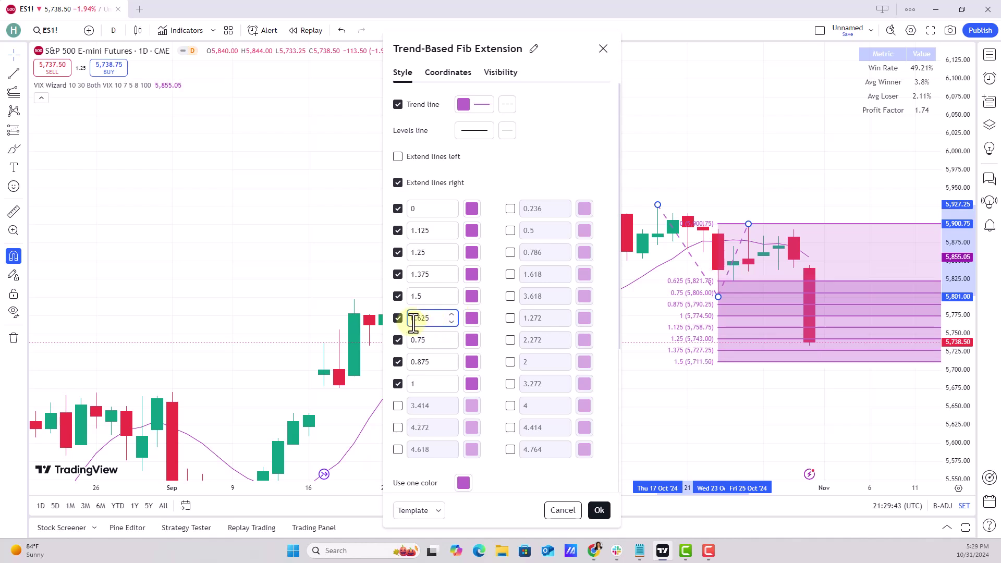
key("BackSpace")
type("1")
left_click(416, 341)
type("1")
key("BackSpace")
type("1")
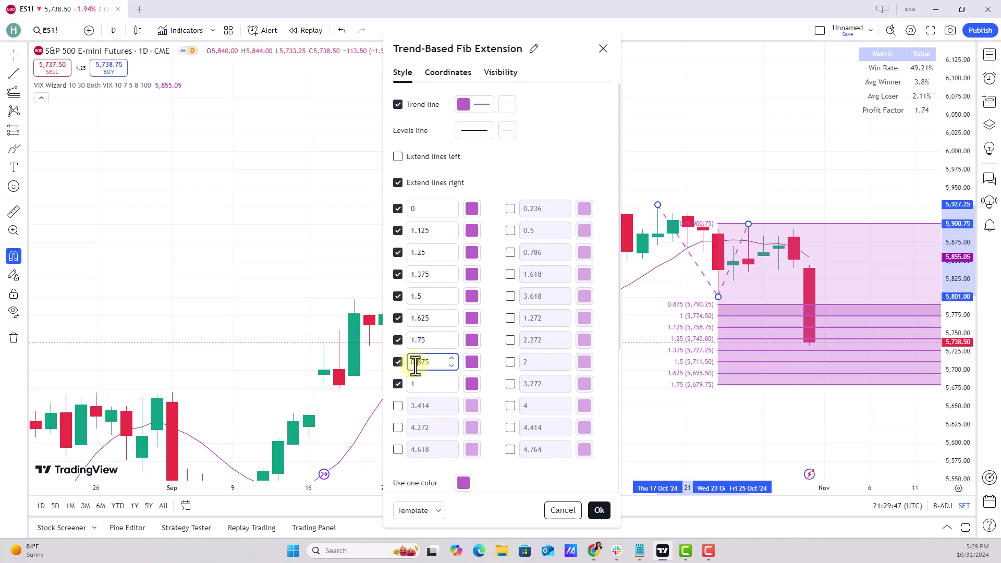
left_click(416, 362)
left_click(442, 388)
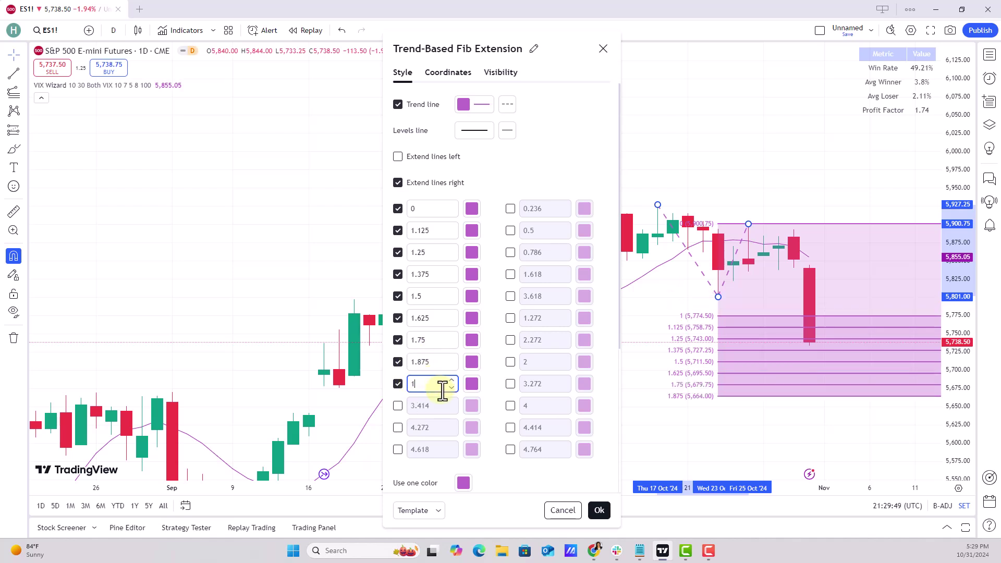
key("BackSpace")
type("2")
- Save the extension's settings as drawing template 'Gann levels beyond 100 purple'
left_click(434, 511)
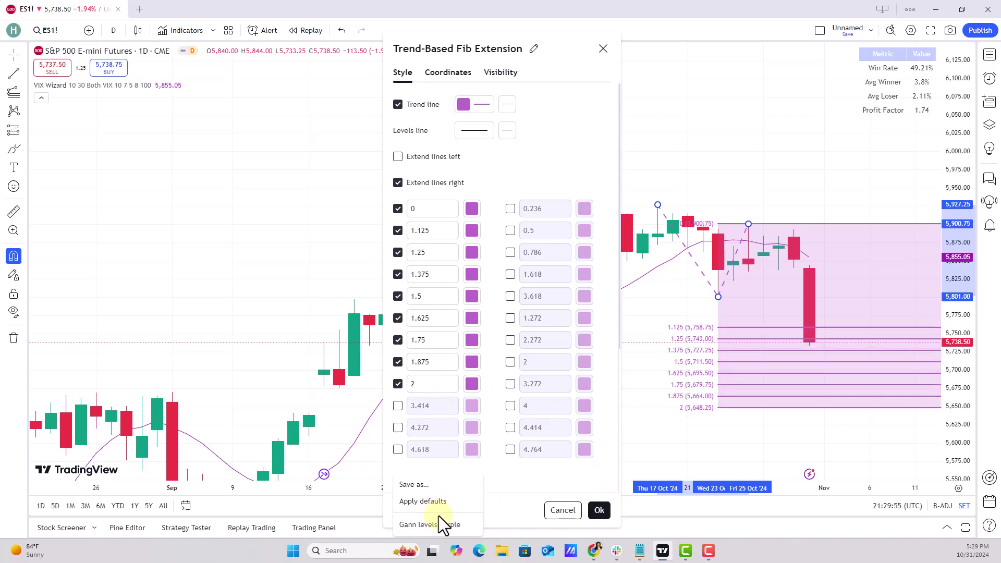
left_click(422, 484)
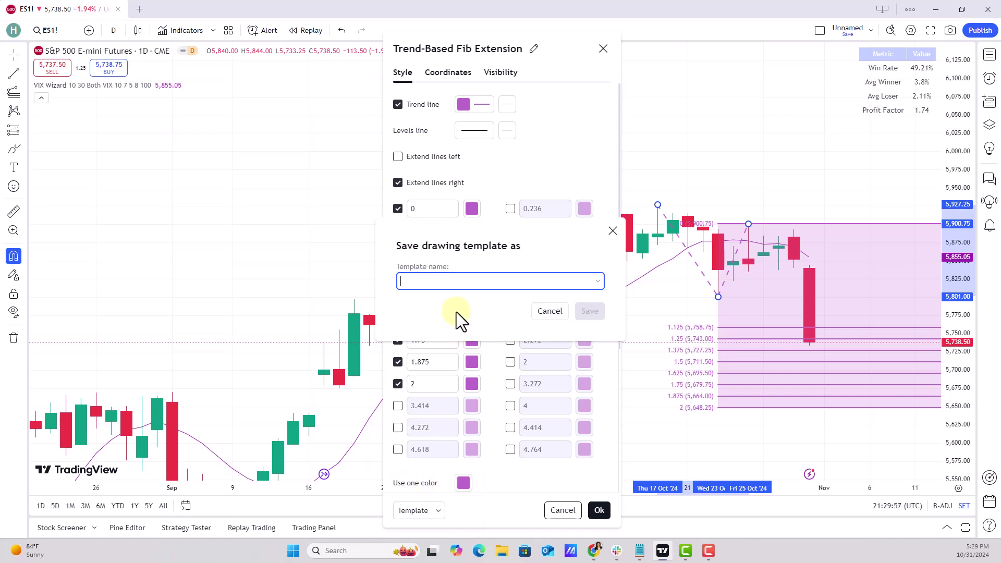
type("Gann leve")
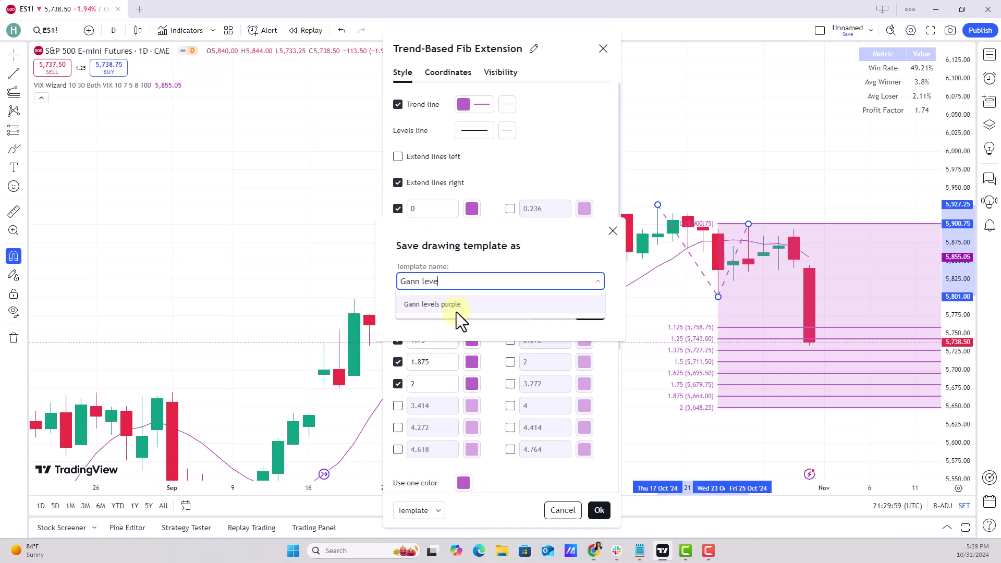
type("ls beyond")
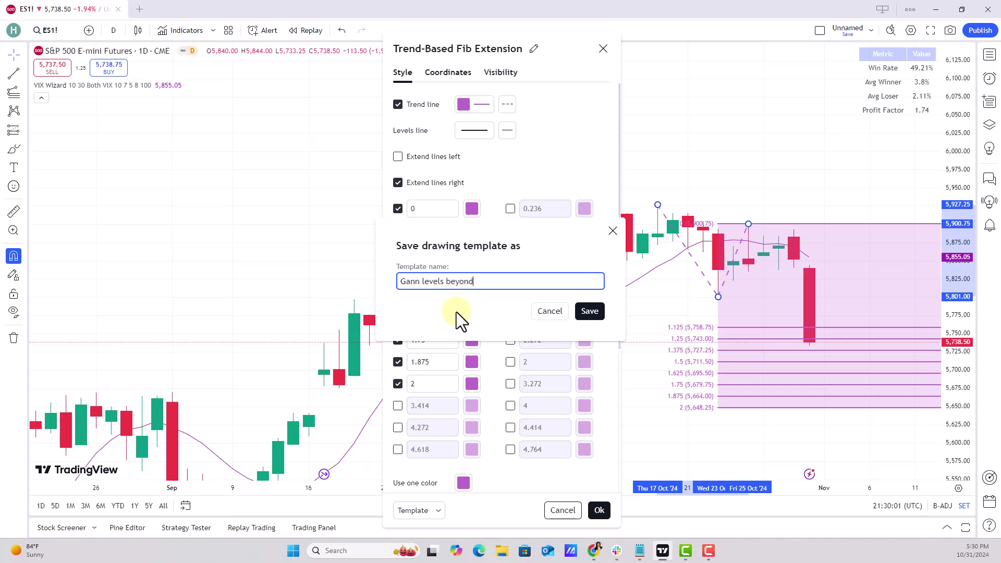
type(" 100 purple")
left_click(594, 311)
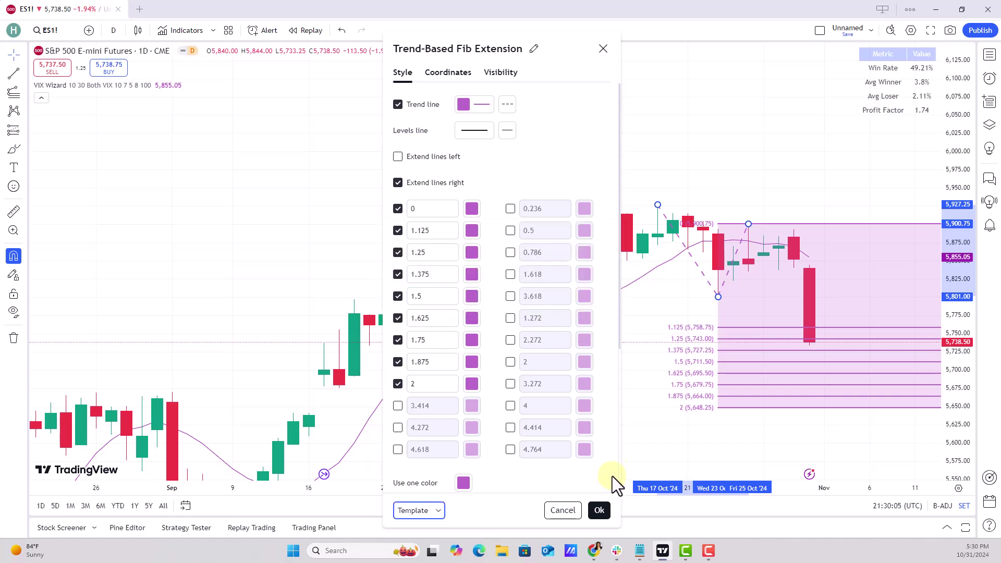
- Apply the new levels and pan the chart to show the extension
left_click(598, 511)
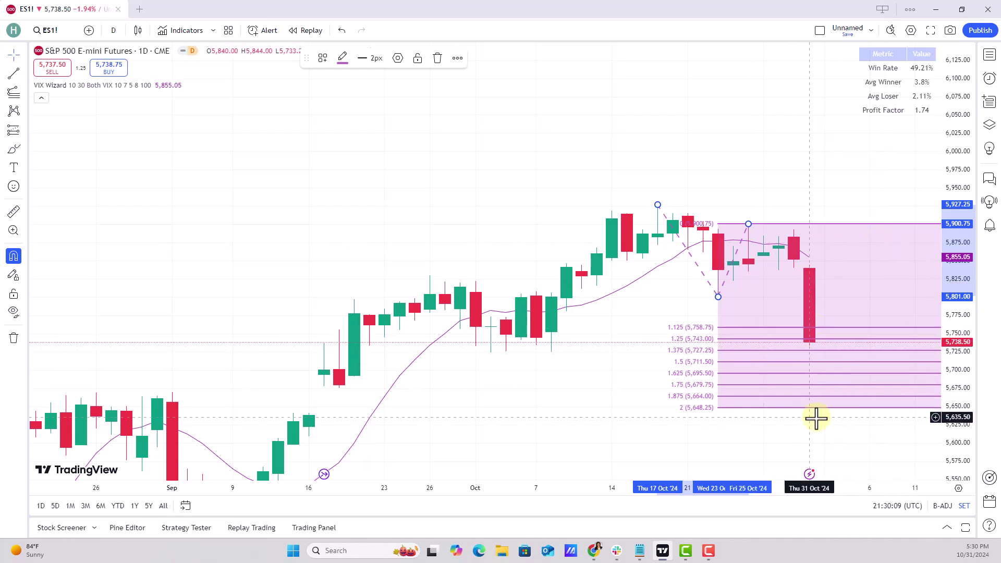
mouse_move(537, 320)
left_mouse_down()
mouse_move(541, 184)
mouse_move(523, 197)
left_mouse_up()
left_click_drag(949, 302, 850, 313)
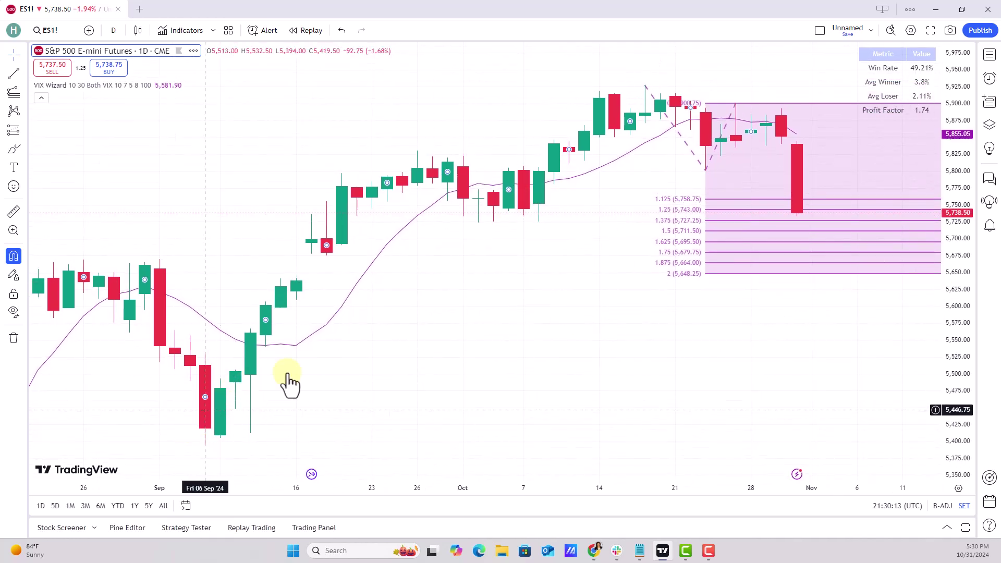